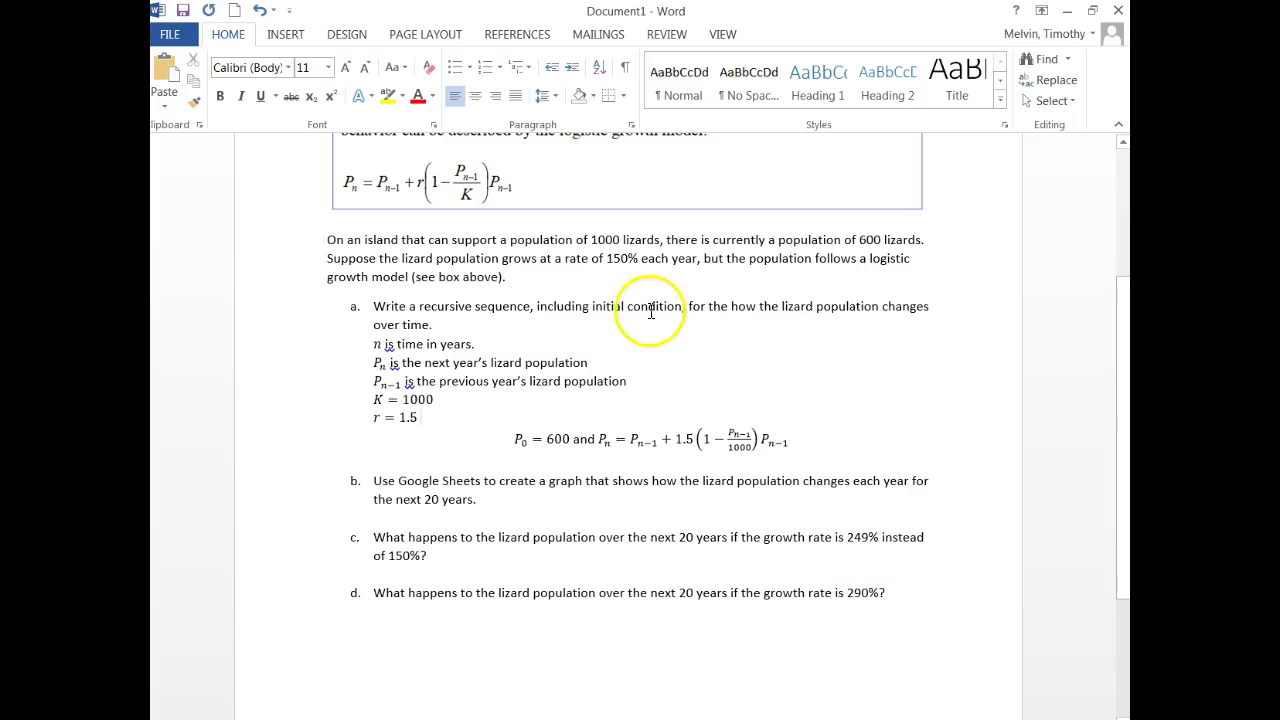
Copy the recursive lizard population formula from part a onto a new line below question b.
double_click(616, 258)
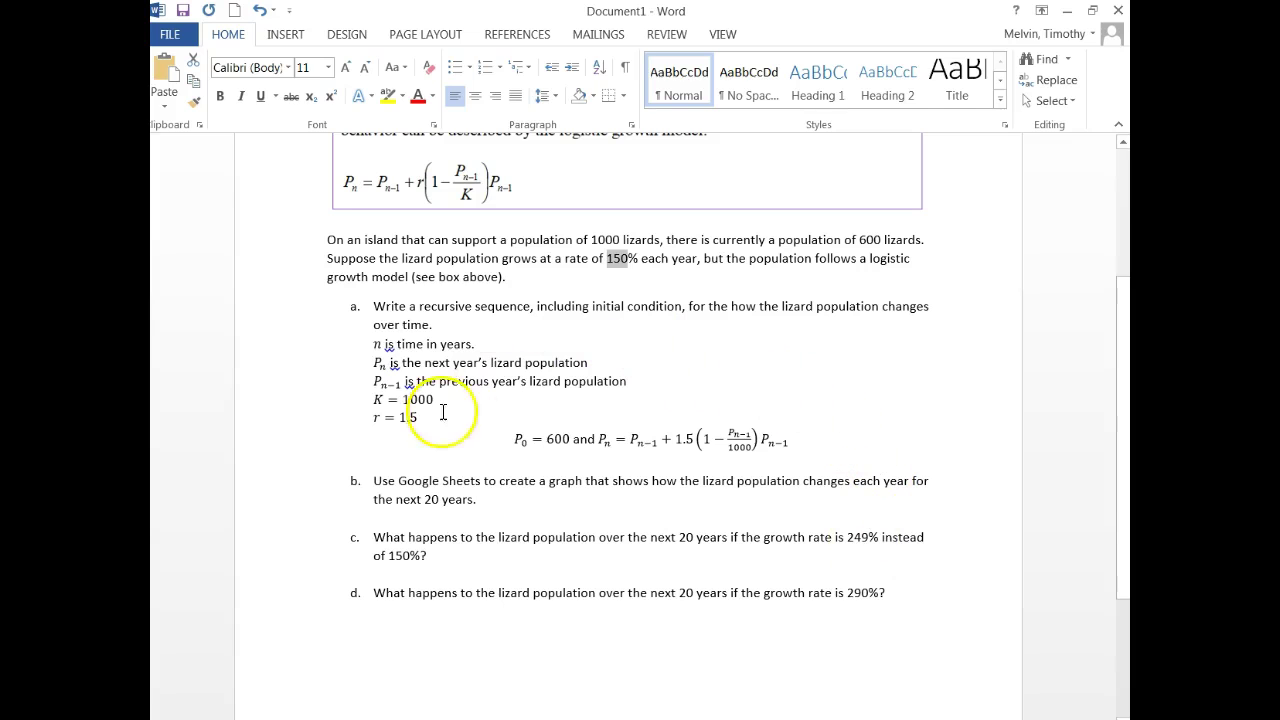
left_click_drag(798, 440, 517, 446)
left_click(500, 502)
key("Return")
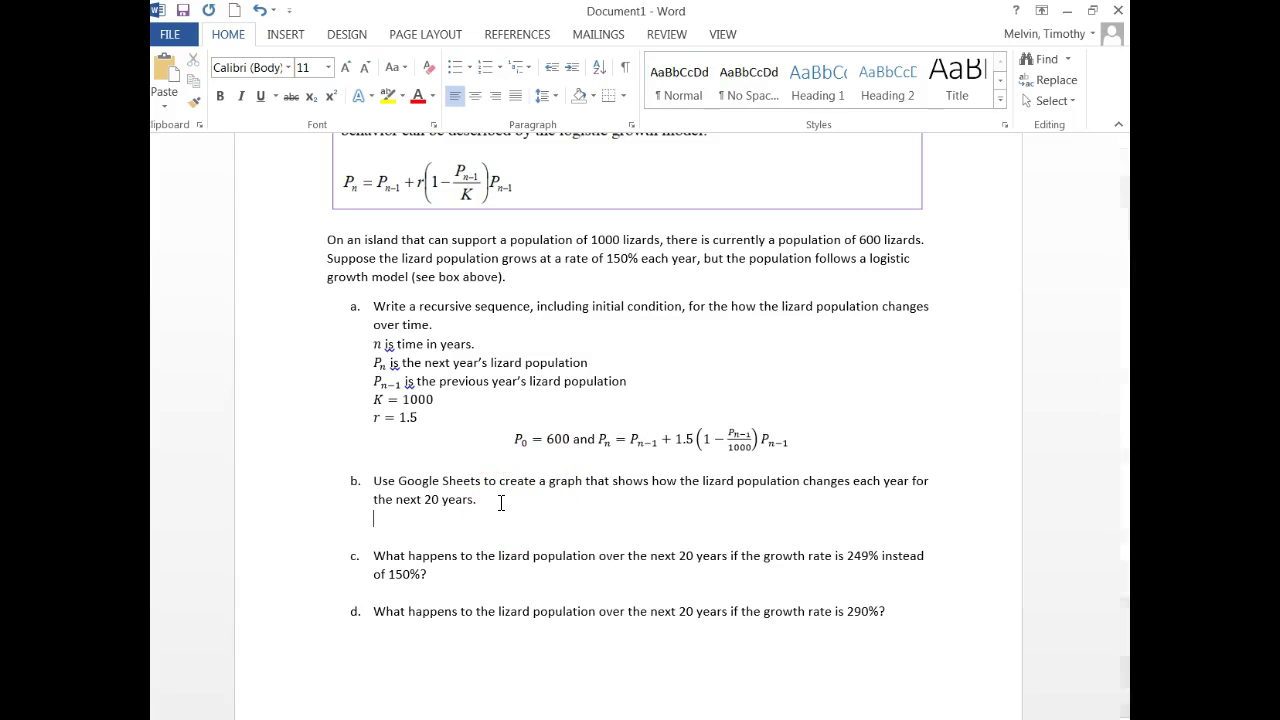
key("ctrl+v")
left_click(508, 521)
key("BackSpace")
left_click(543, 577)
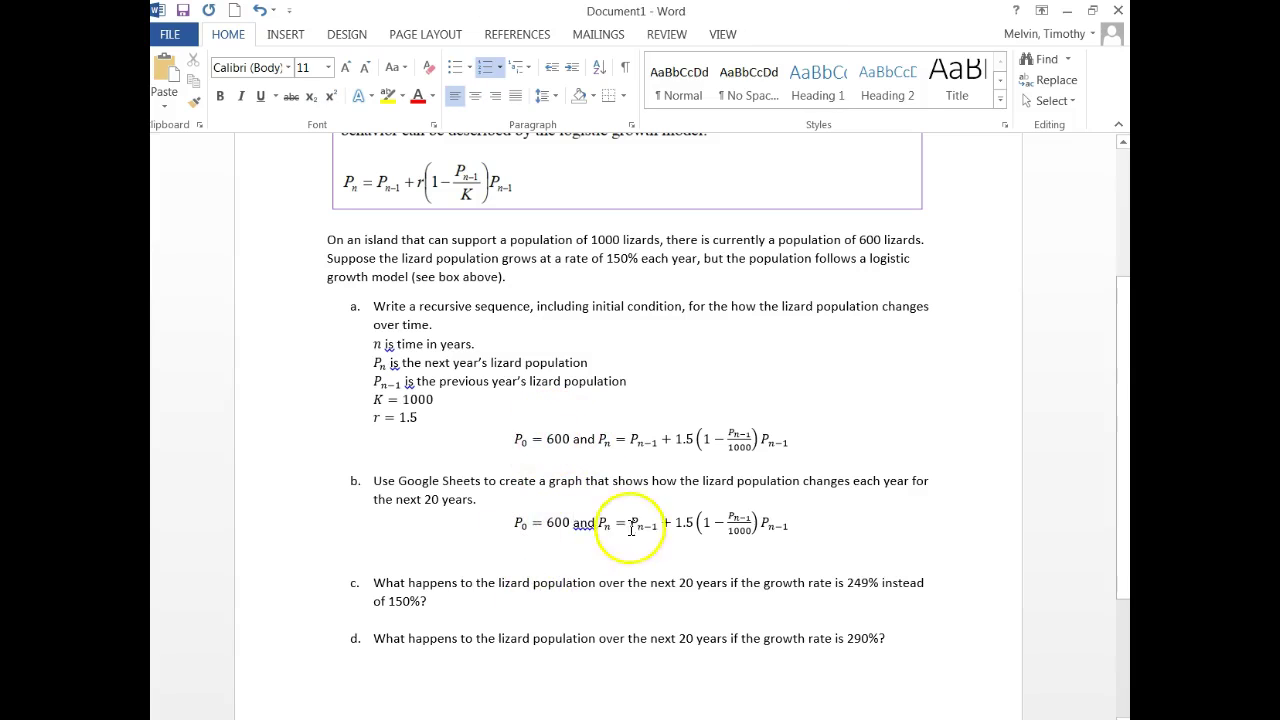
Move the copied recursive formula from below question b to the empty line below question c.
left_click(729, 533)
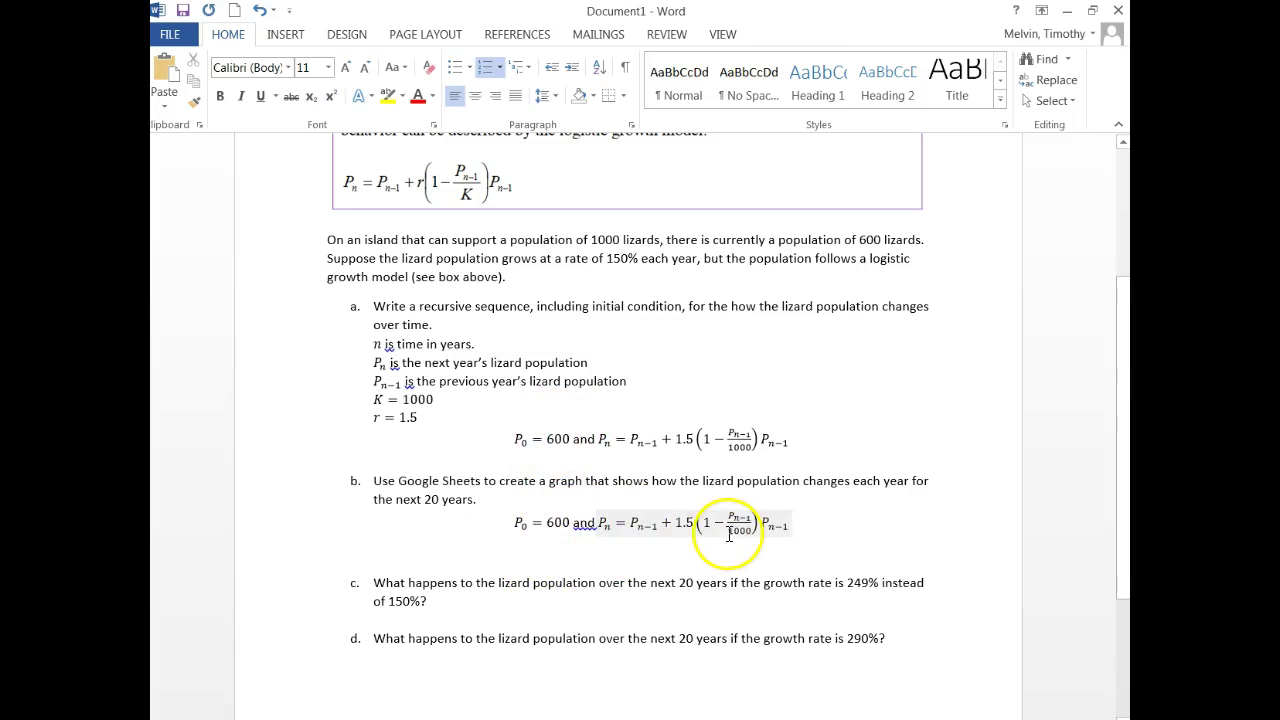
left_click(679, 521)
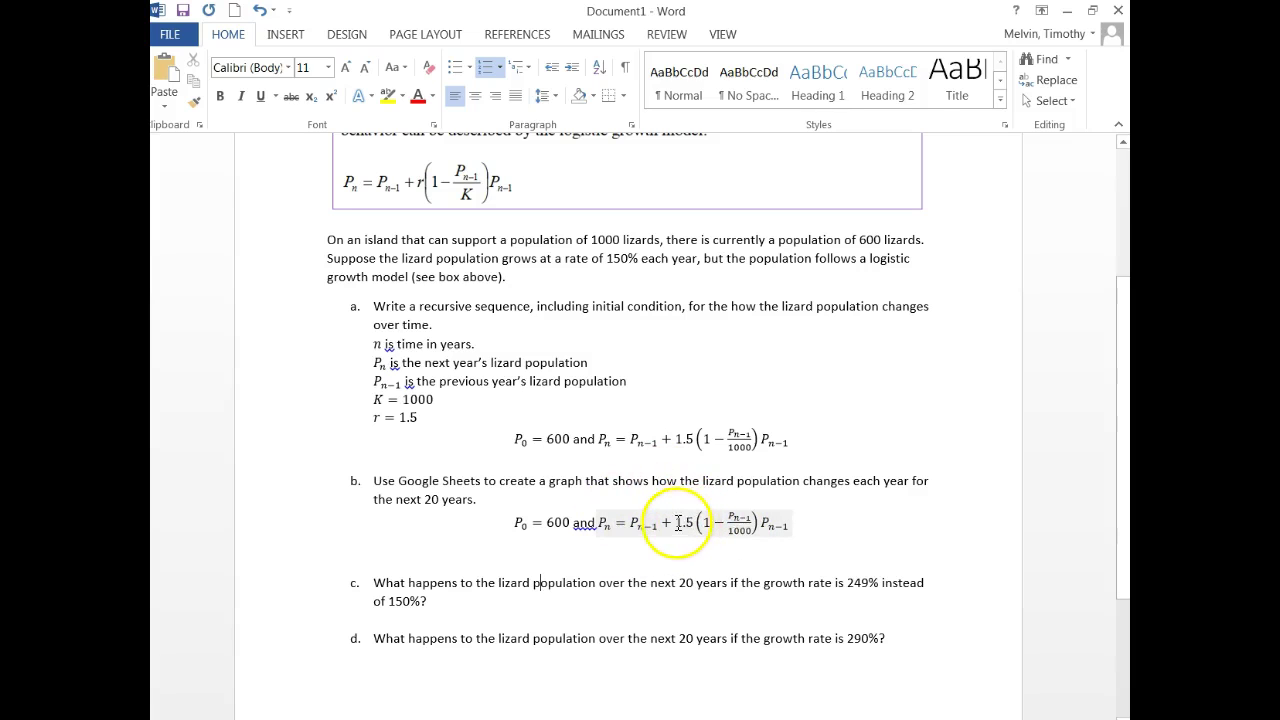
left_click(695, 522)
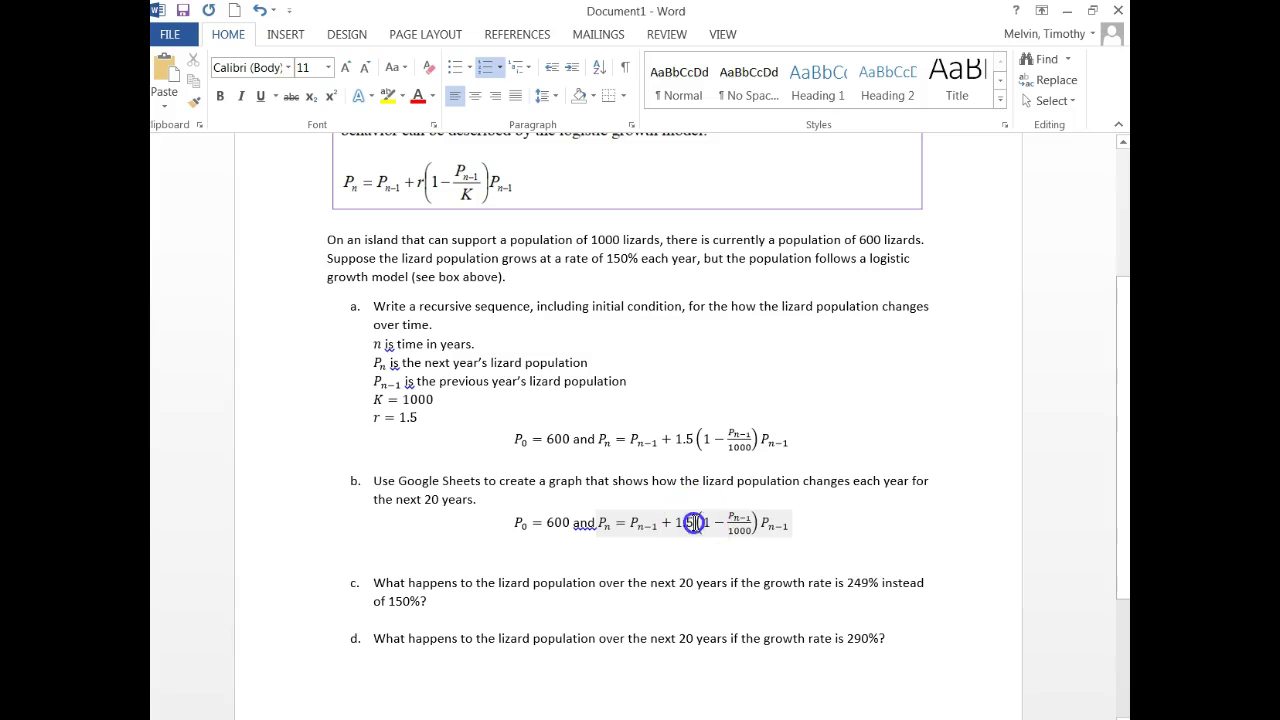
left_click(694, 522)
left_click_drag(806, 527, 510, 540)
key("ctrl+x")
left_click(512, 598)
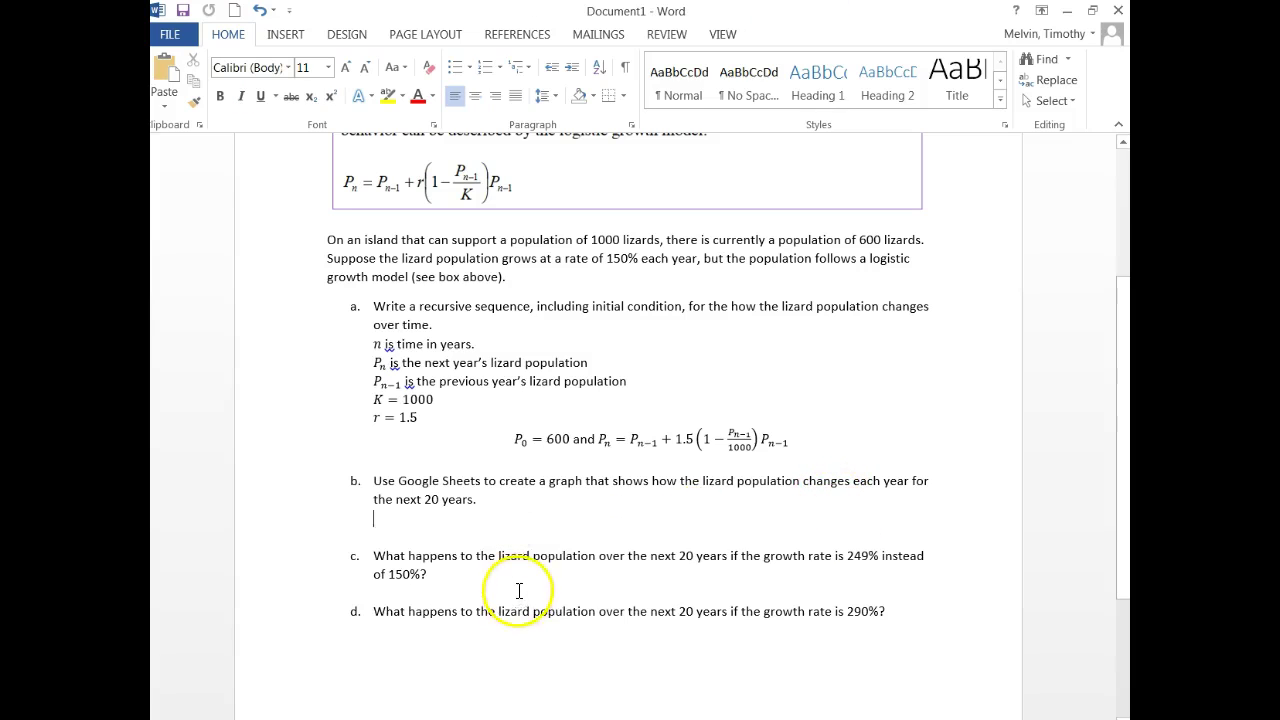
key("ctrl+v")
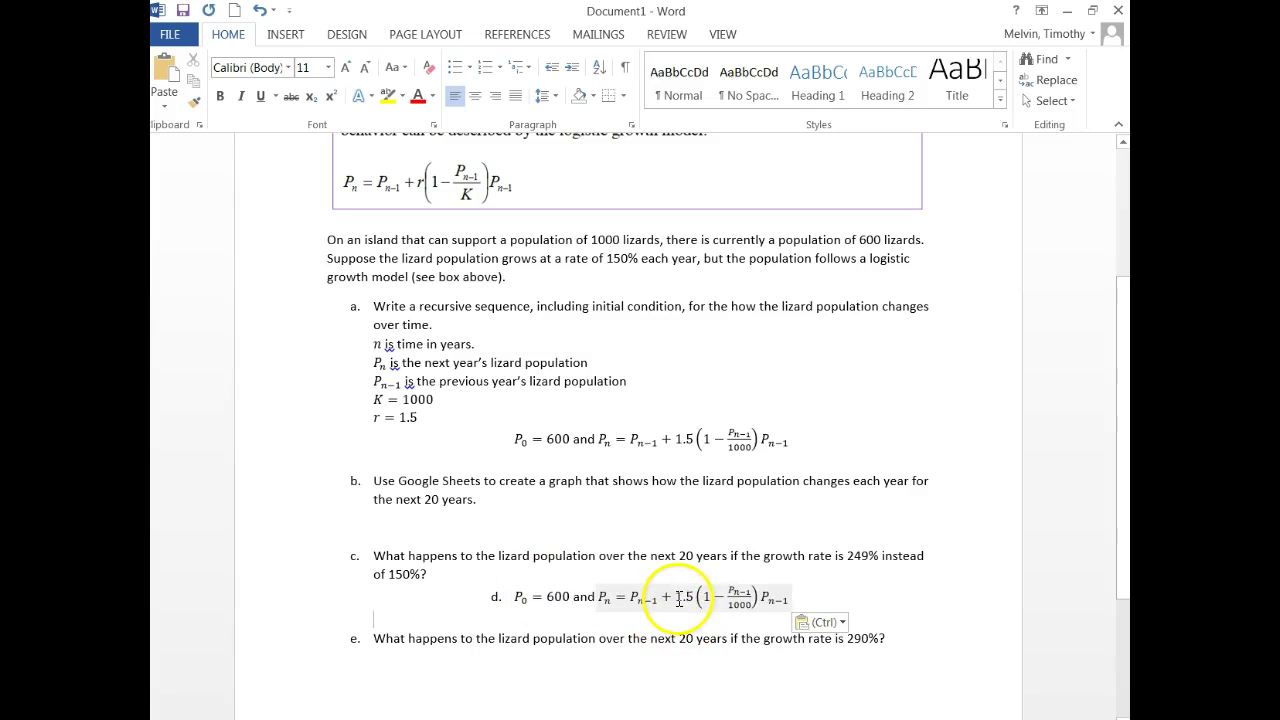
Set the growth rate in the recursive formula below question c to 2.49.
left_click(689, 596)
key("BackSpace")
key("BackSpace")
key("BackSpace")
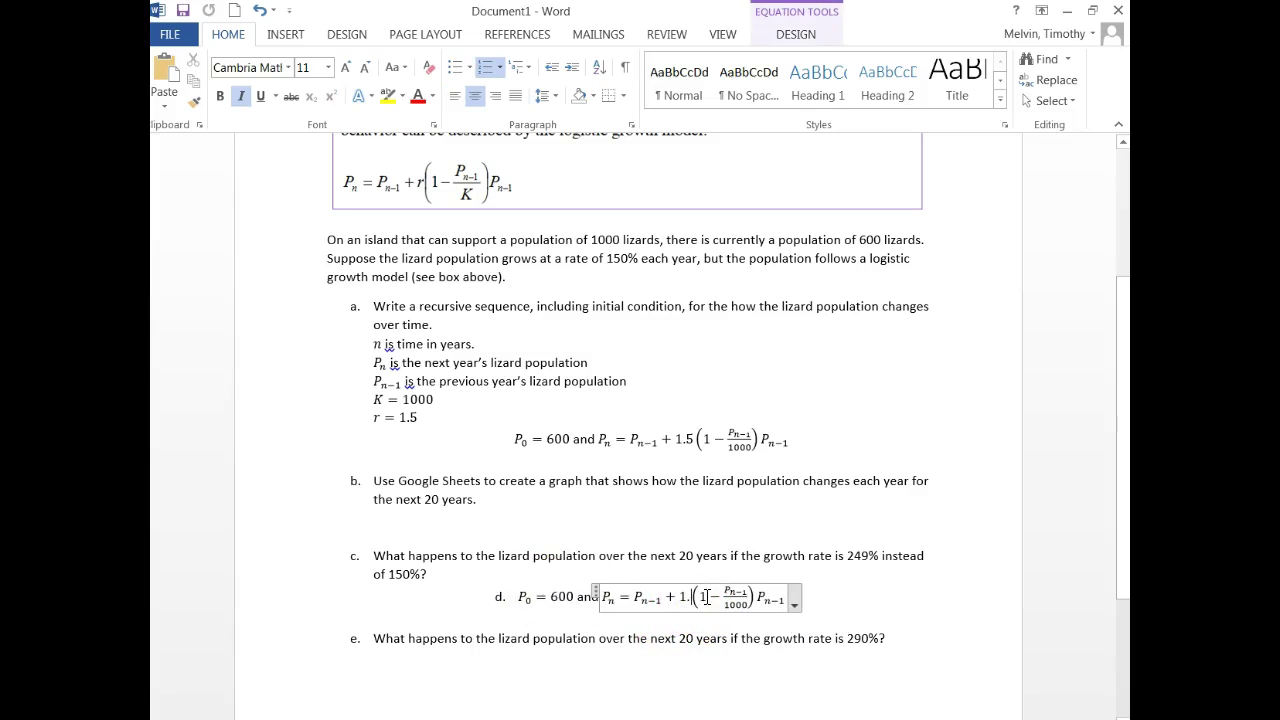
type("2.49")
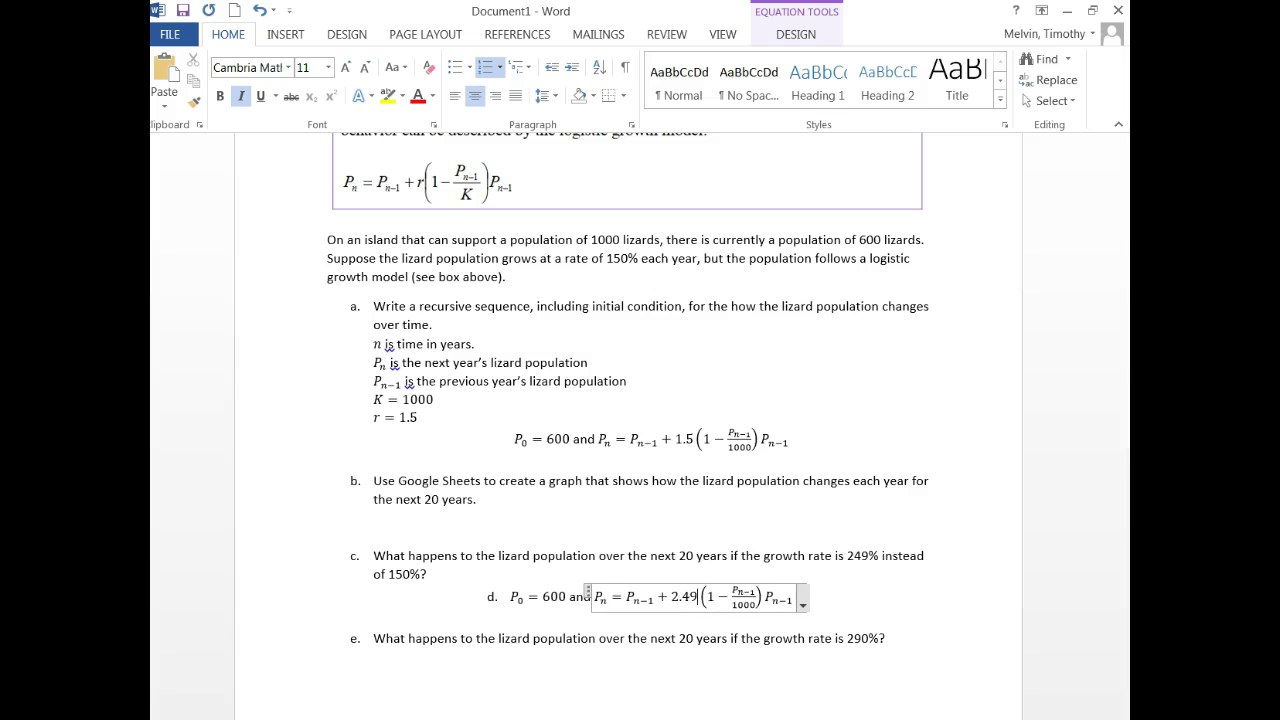
left_click(926, 594)
scroll(530, 520, "down", 1)
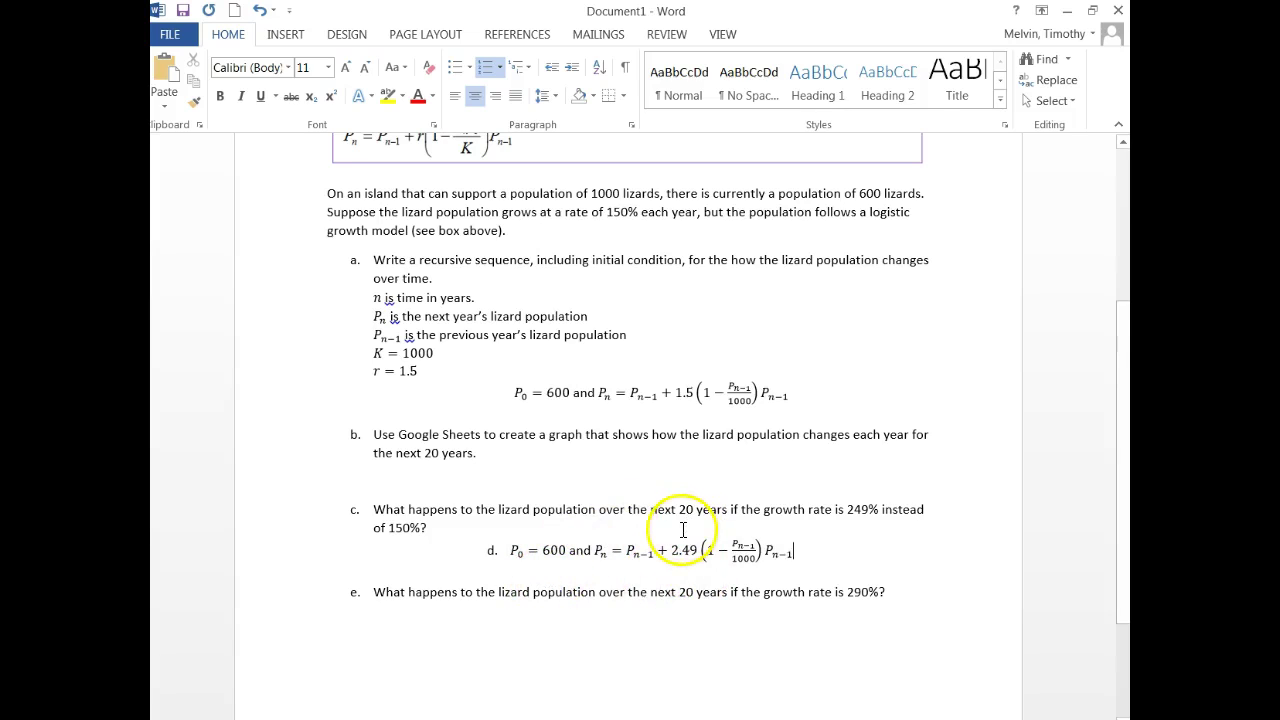
Switch to the Math 10 spreadsheet in Google Sheets and set the growth rate in the recursive relationship text in E2 to 2.49.
left_click(497, 718)
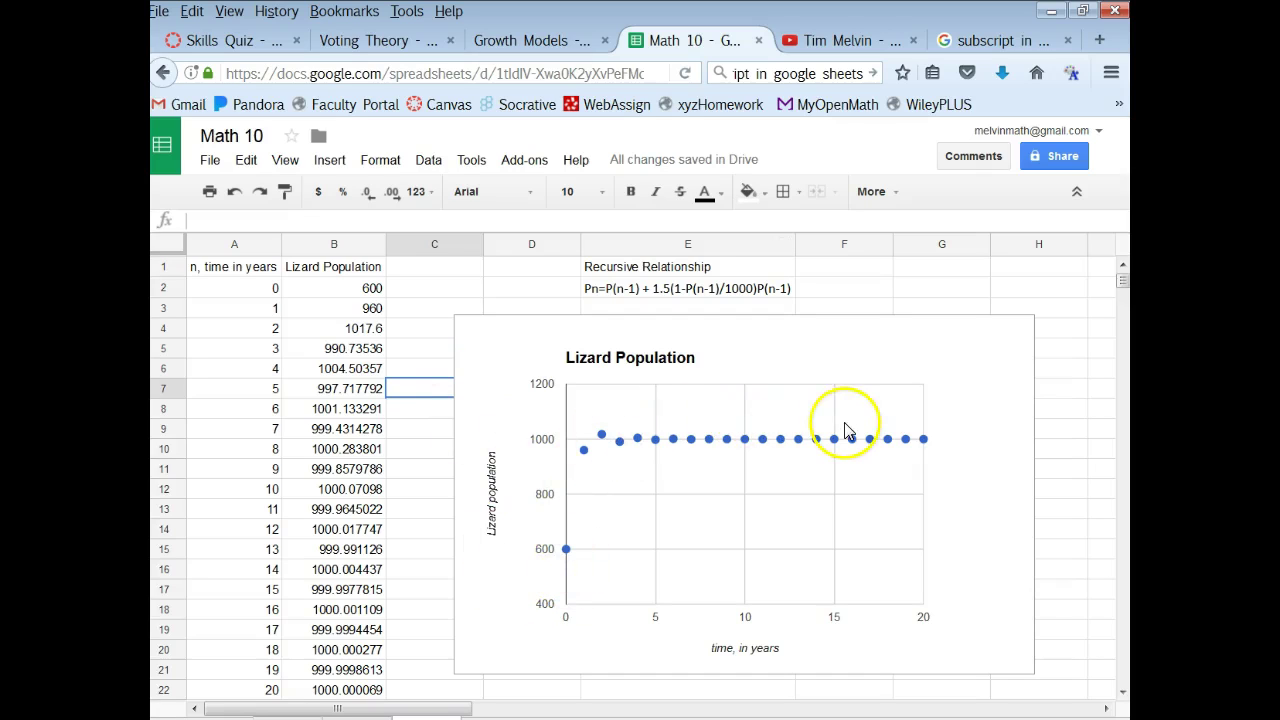
left_click(675, 290)
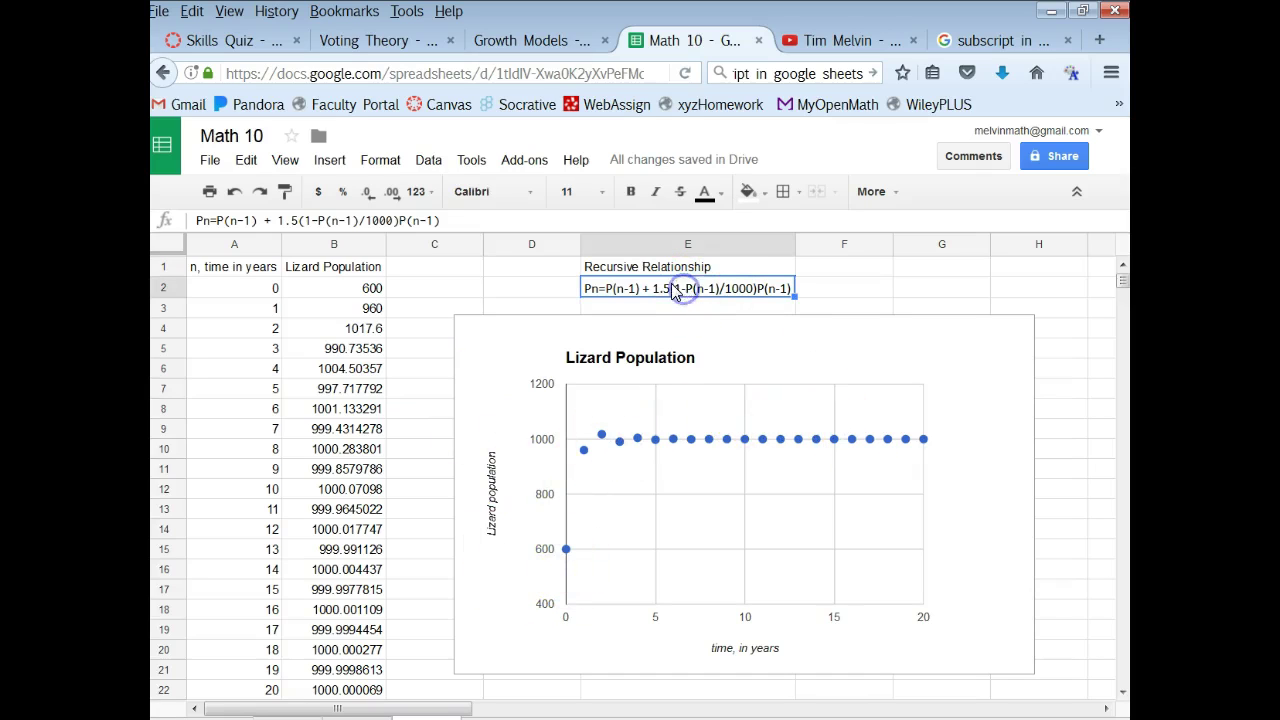
double_click(671, 289)
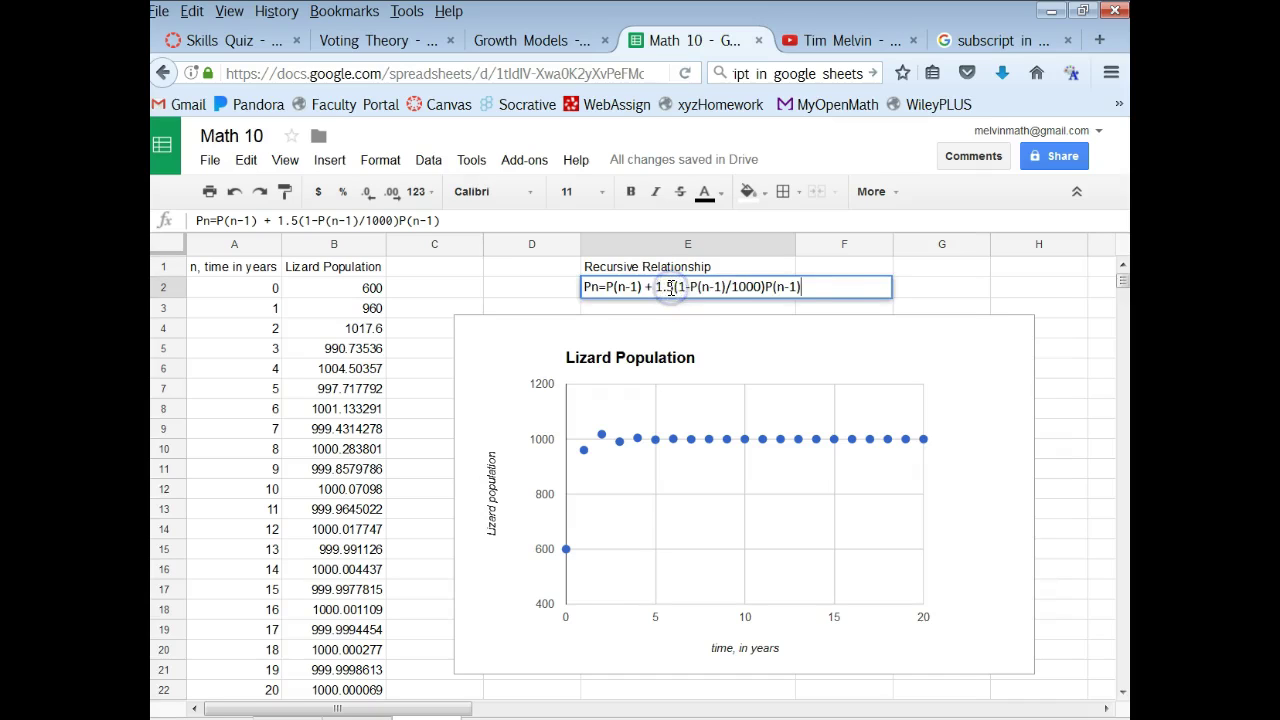
left_click(673, 287)
key("BackSpace")
key("BackSpace")
key("BackSpace")
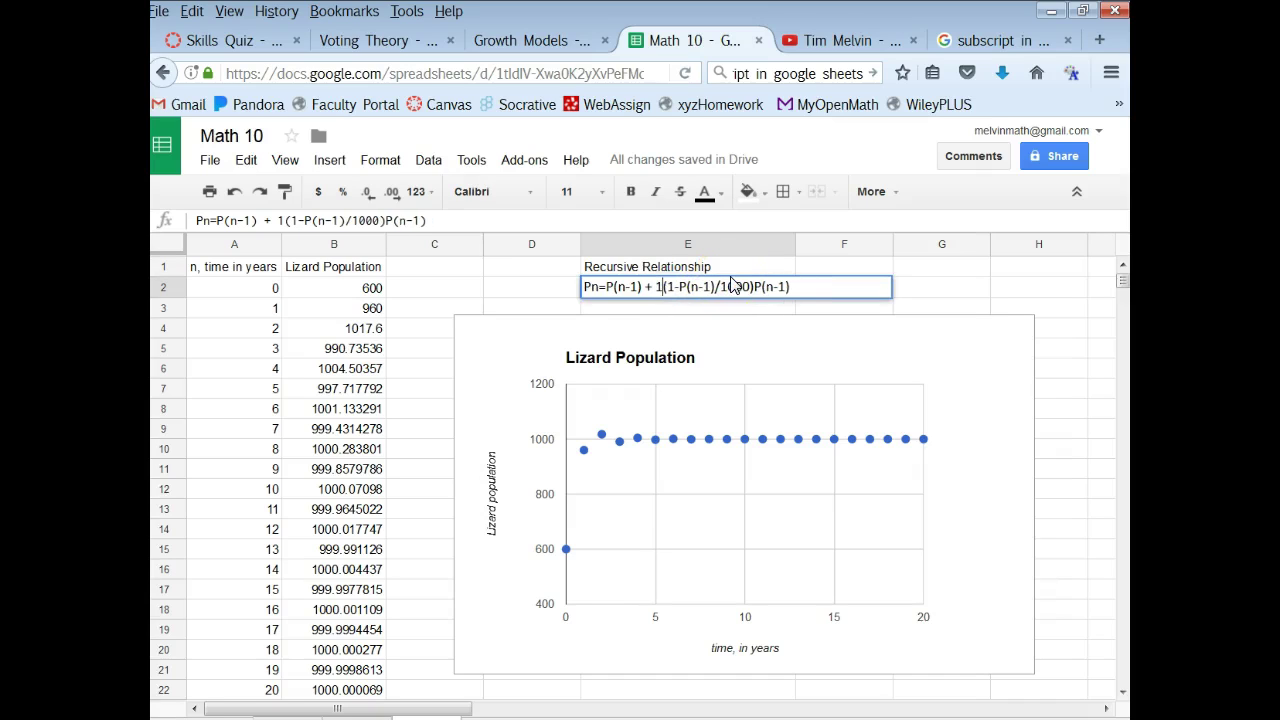
type("2.49")
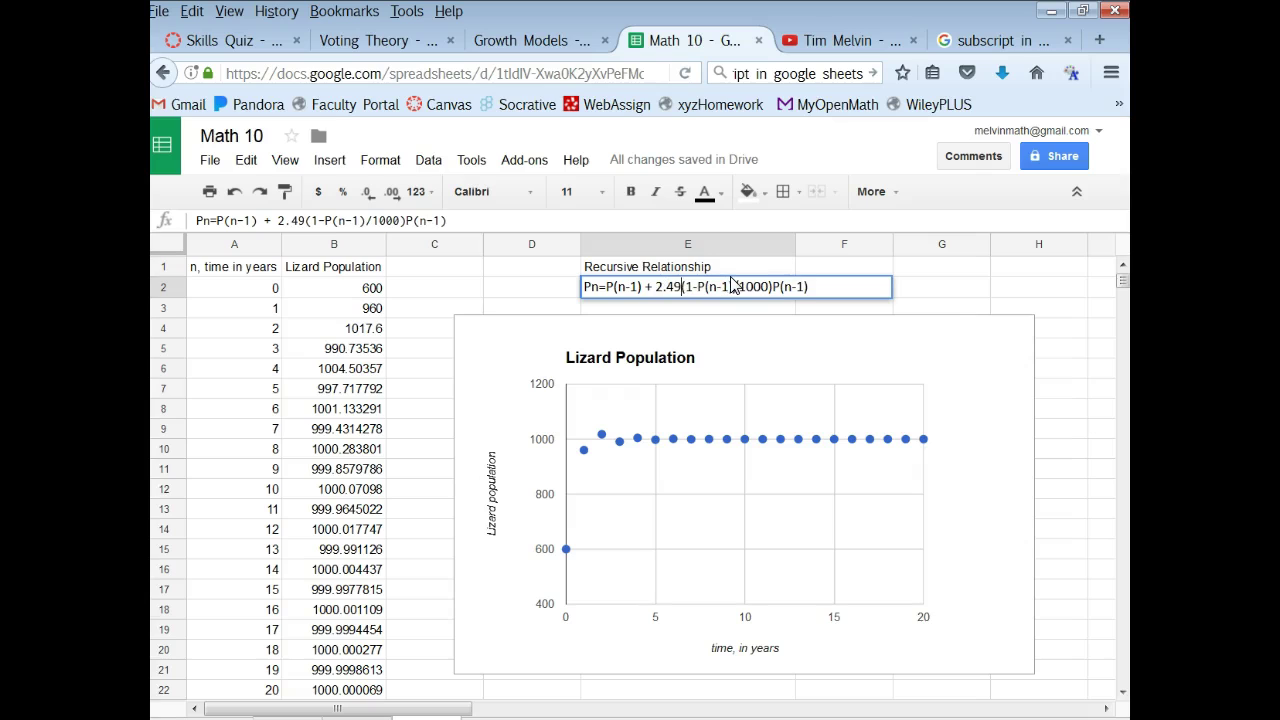
left_click(504, 287)
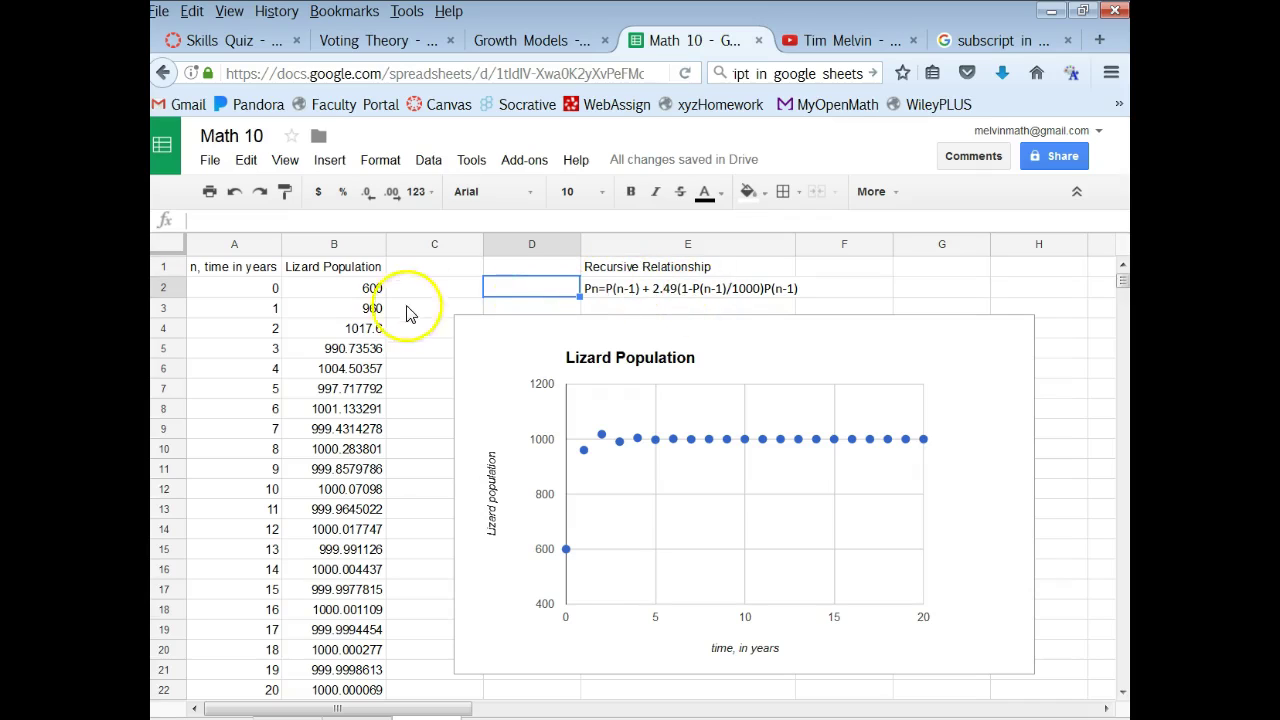
Set the growth rate in the B3 population formula to 2.49, making it =B2+2.49*(1-B2/1000)*B2.
left_click(335, 289)
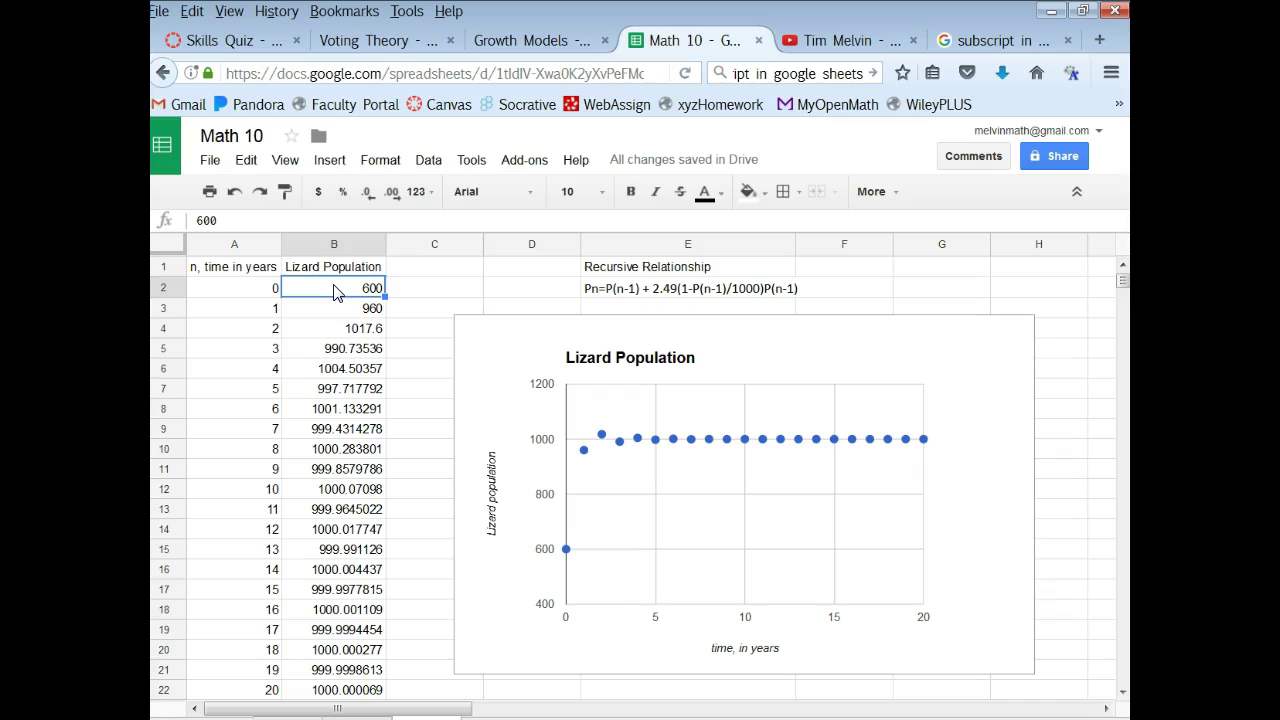
key("Down")
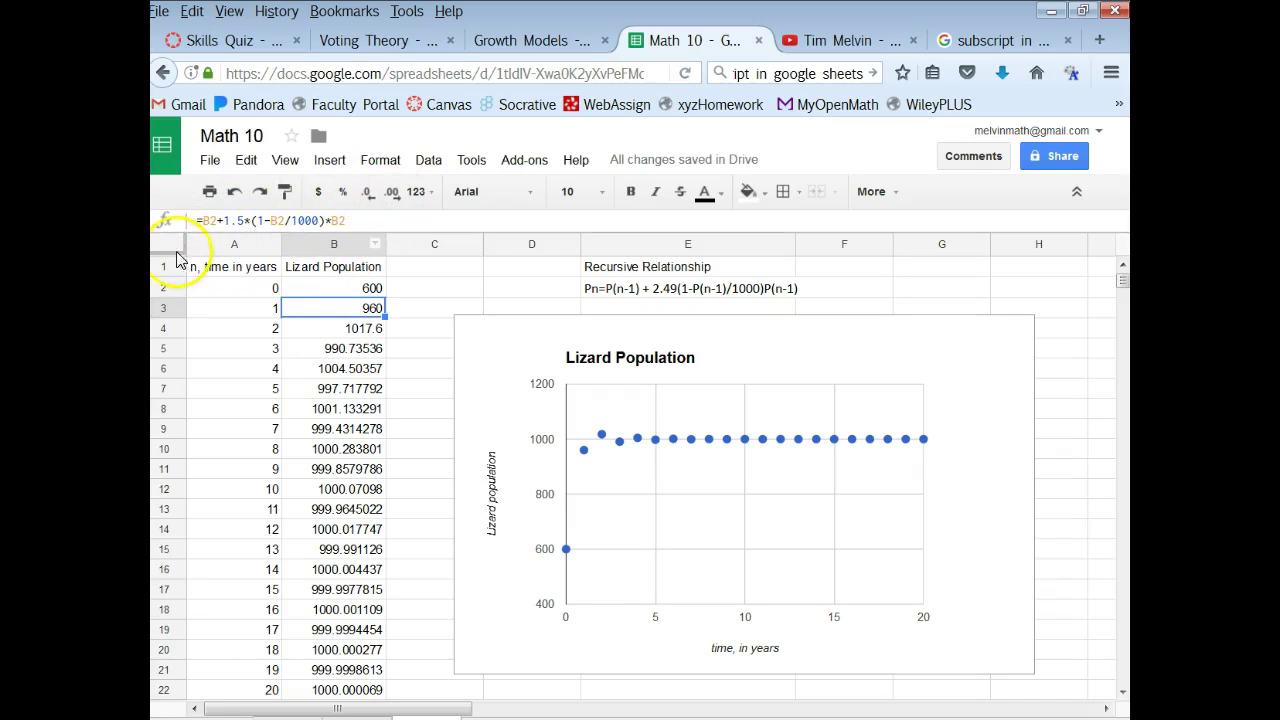
left_click(241, 220)
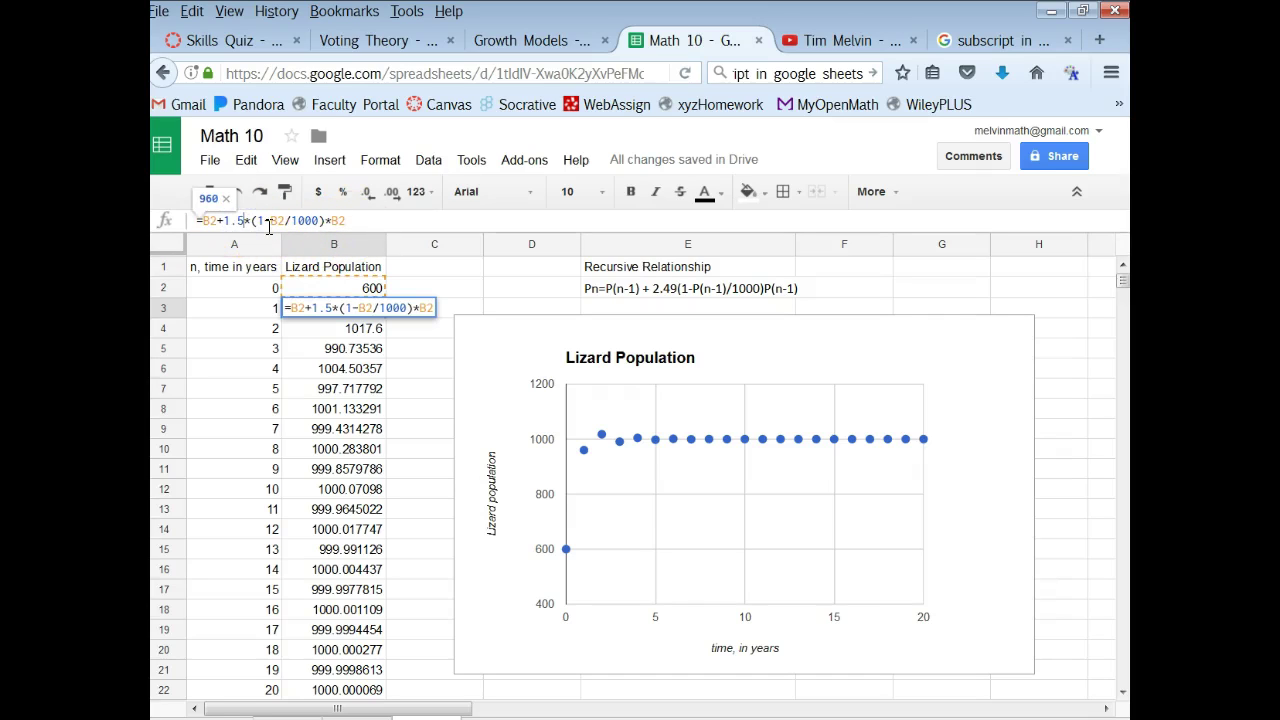
key("BackSpace")
key("BackSpace")
key("BackSpace")
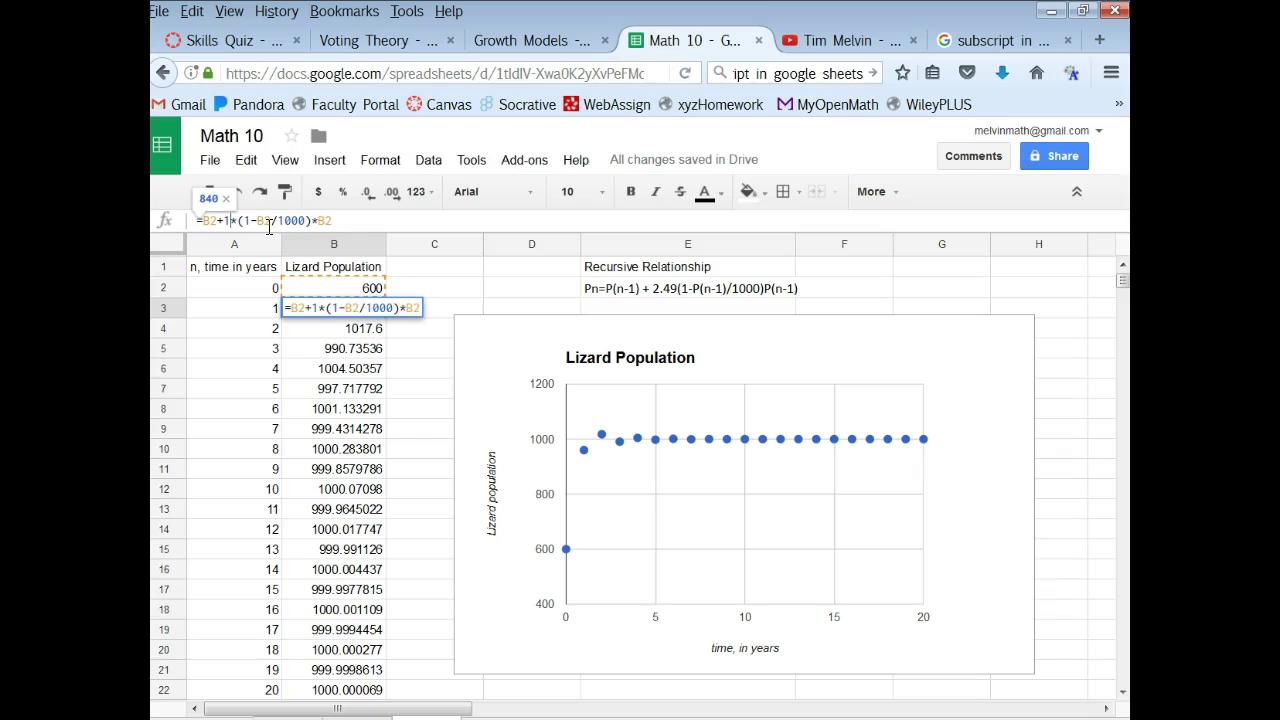
type("2.")
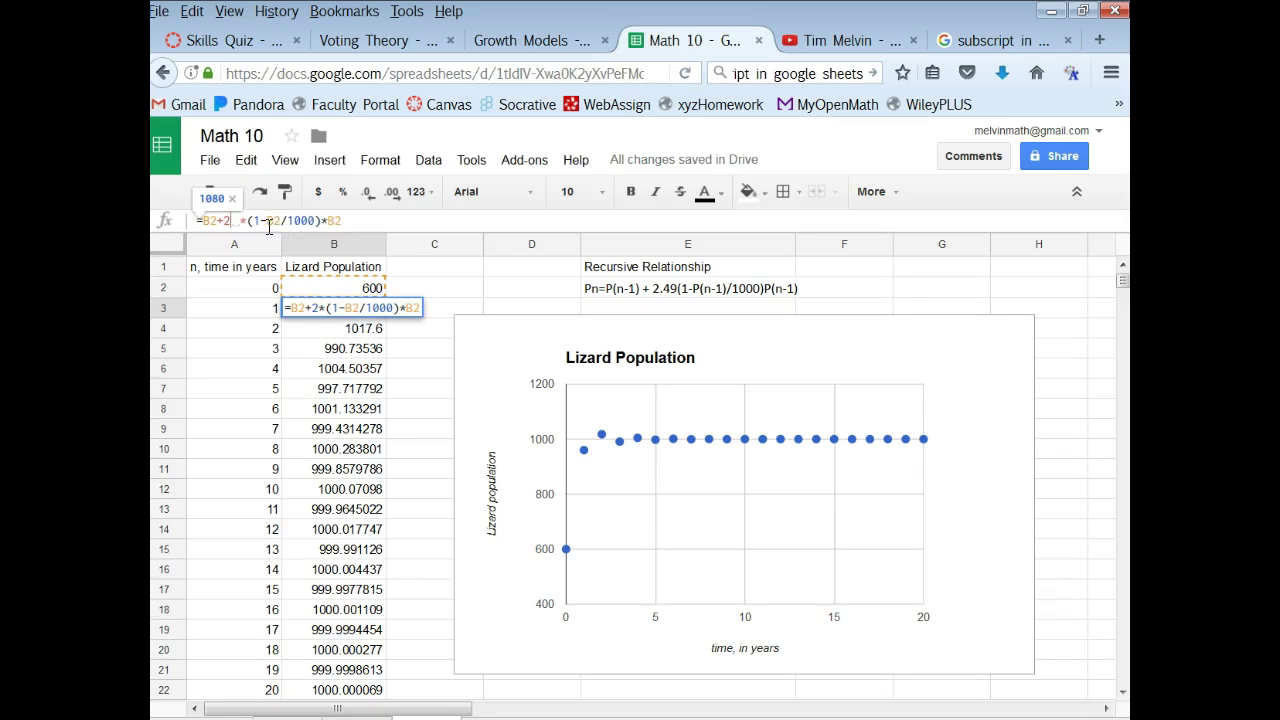
type("49")
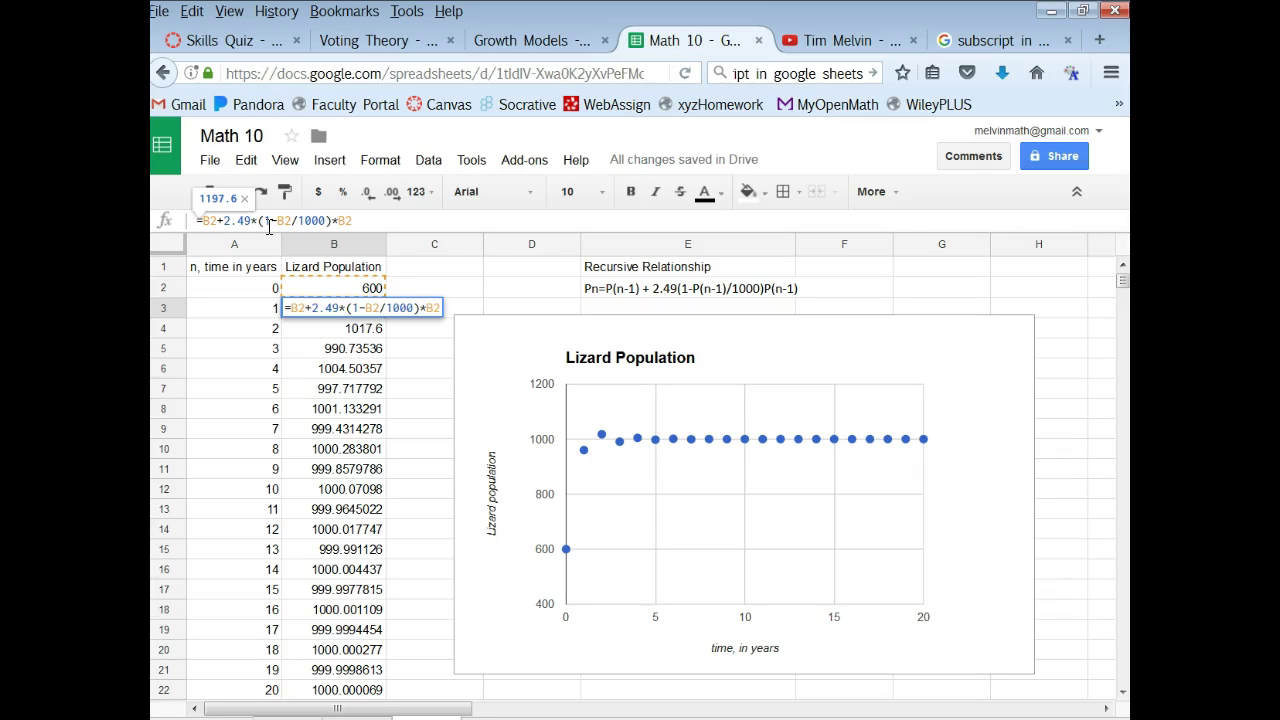
key("Return")
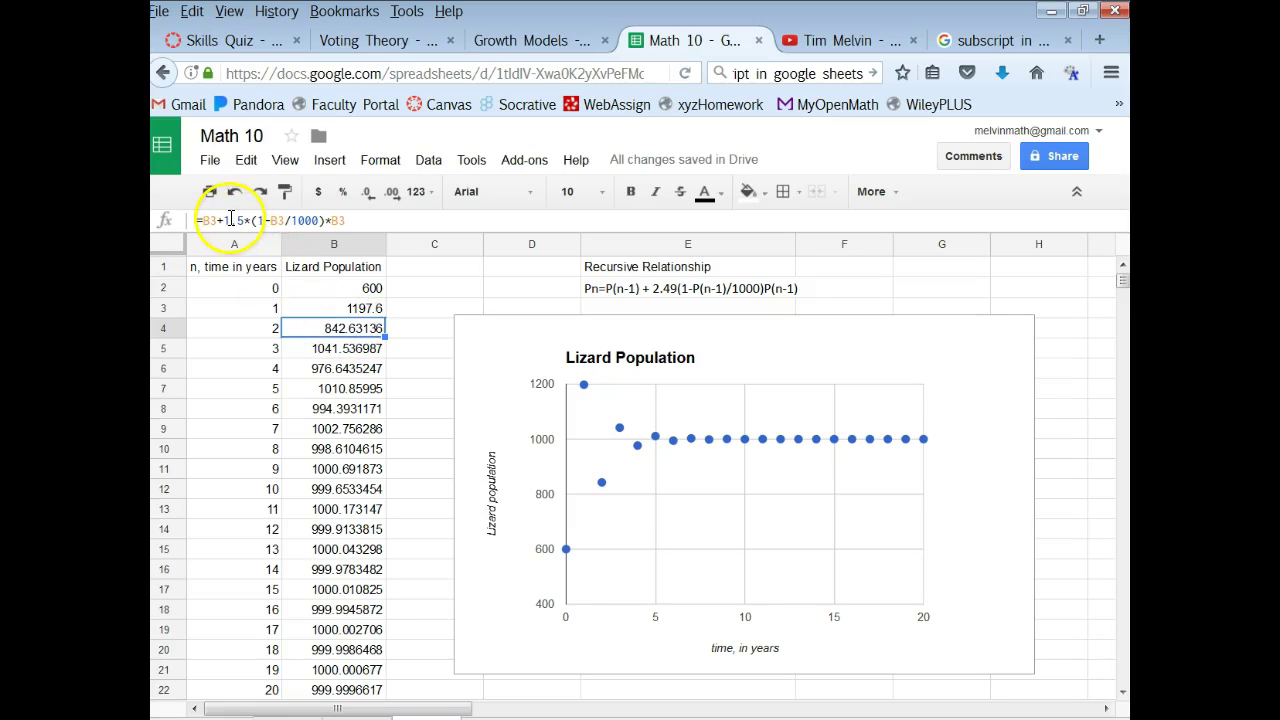
Fill the B3 population formula down through B22 and select B3 again.
left_click(323, 309)
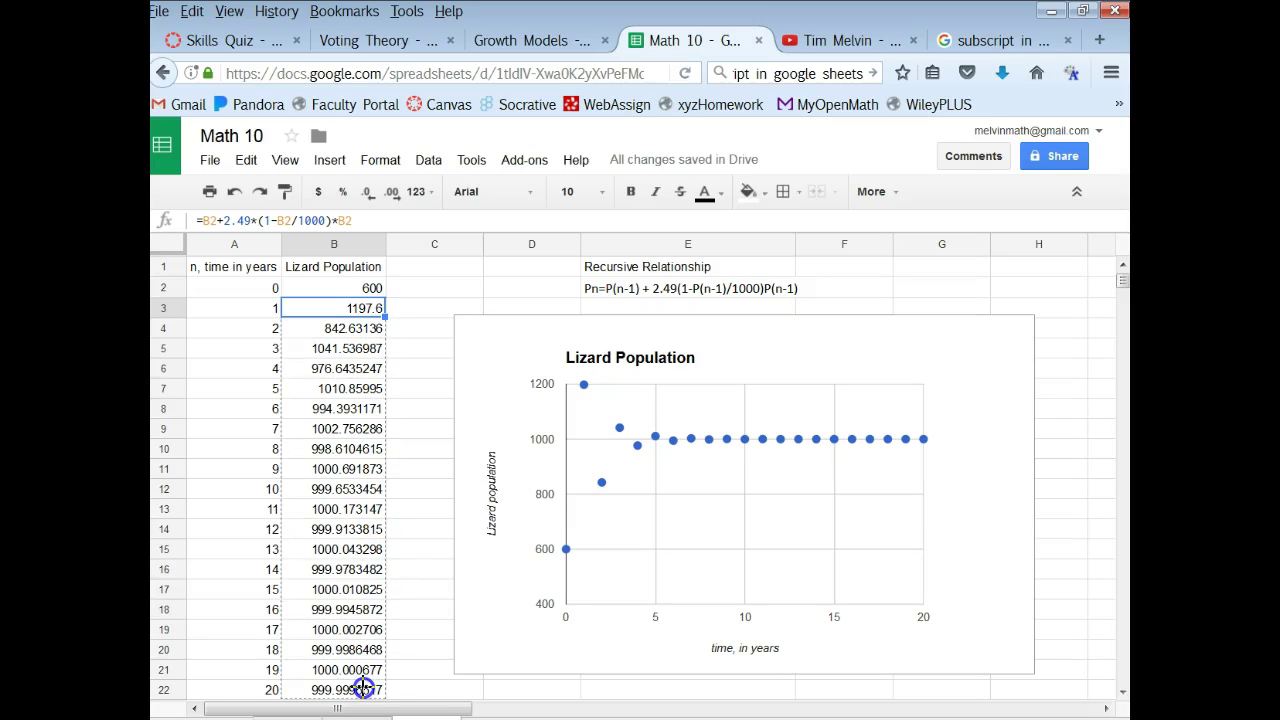
left_click_drag(363, 688, 364, 689)
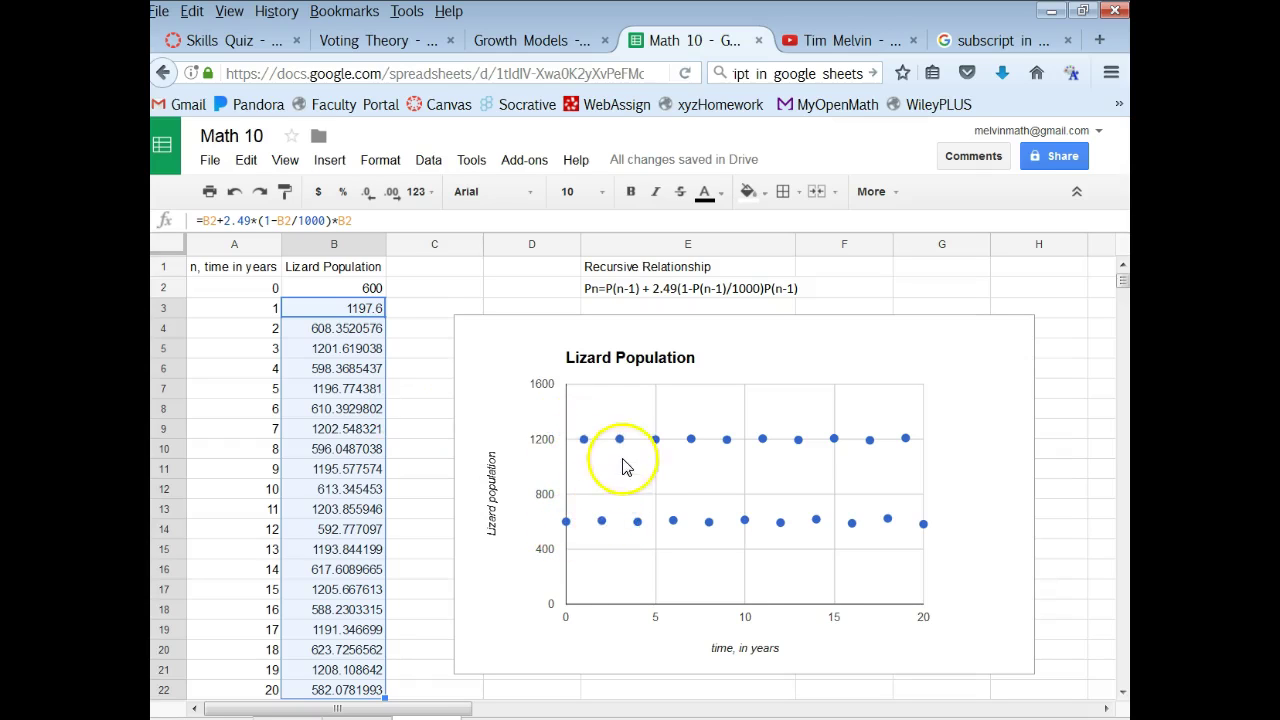
left_click(403, 289)
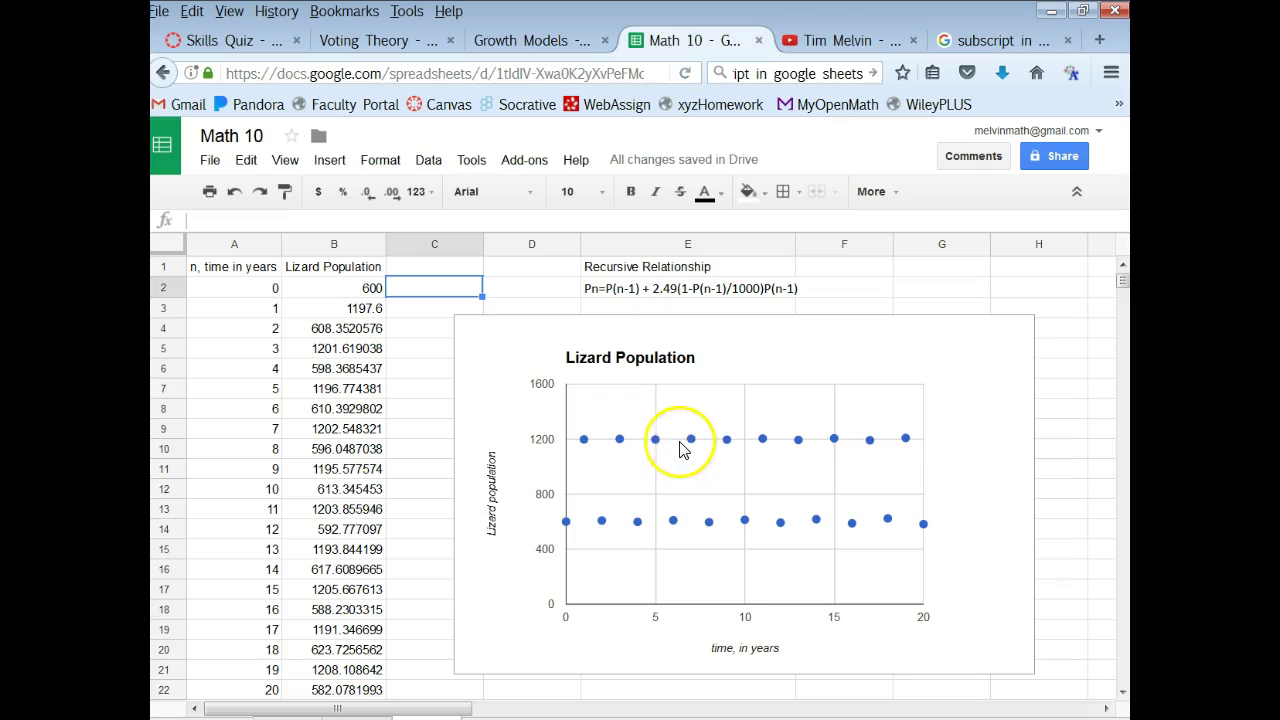
left_click(334, 307)
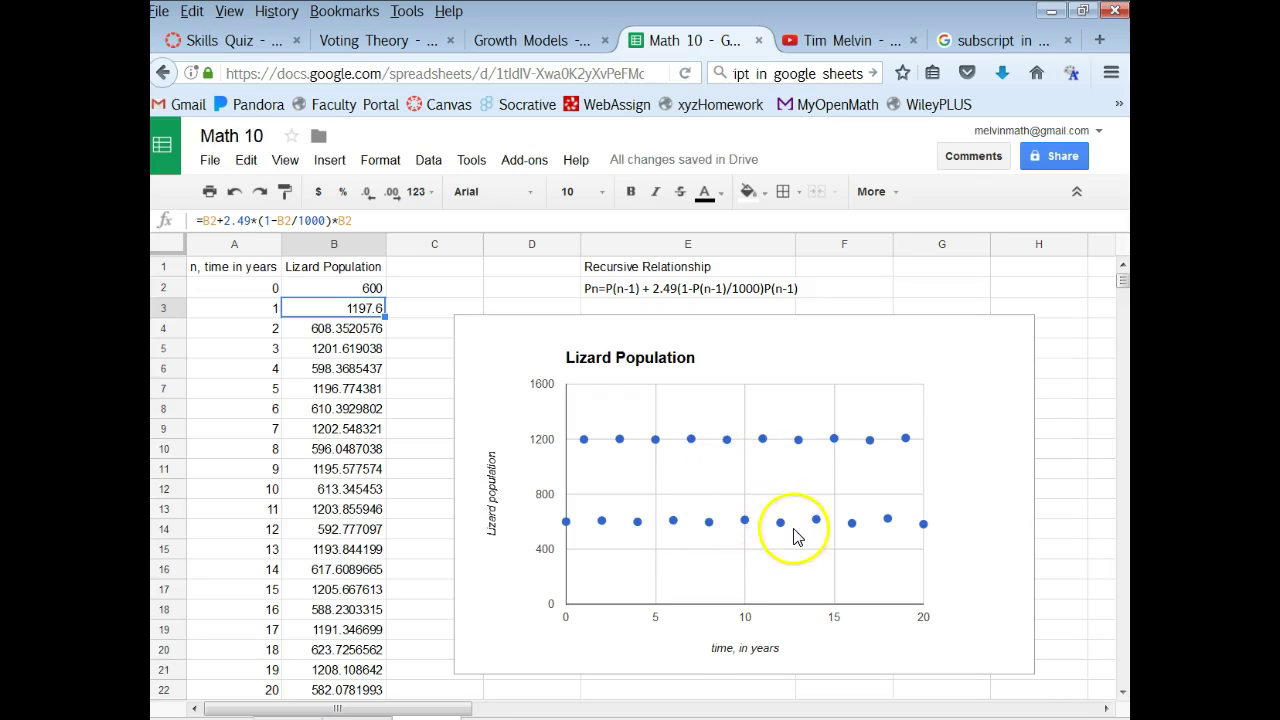
Switch to Word and add "The lizard population changes in a periodic way, bouncing from around 600 to 1200 each year." below question c's formula.
key("alt+Tab")
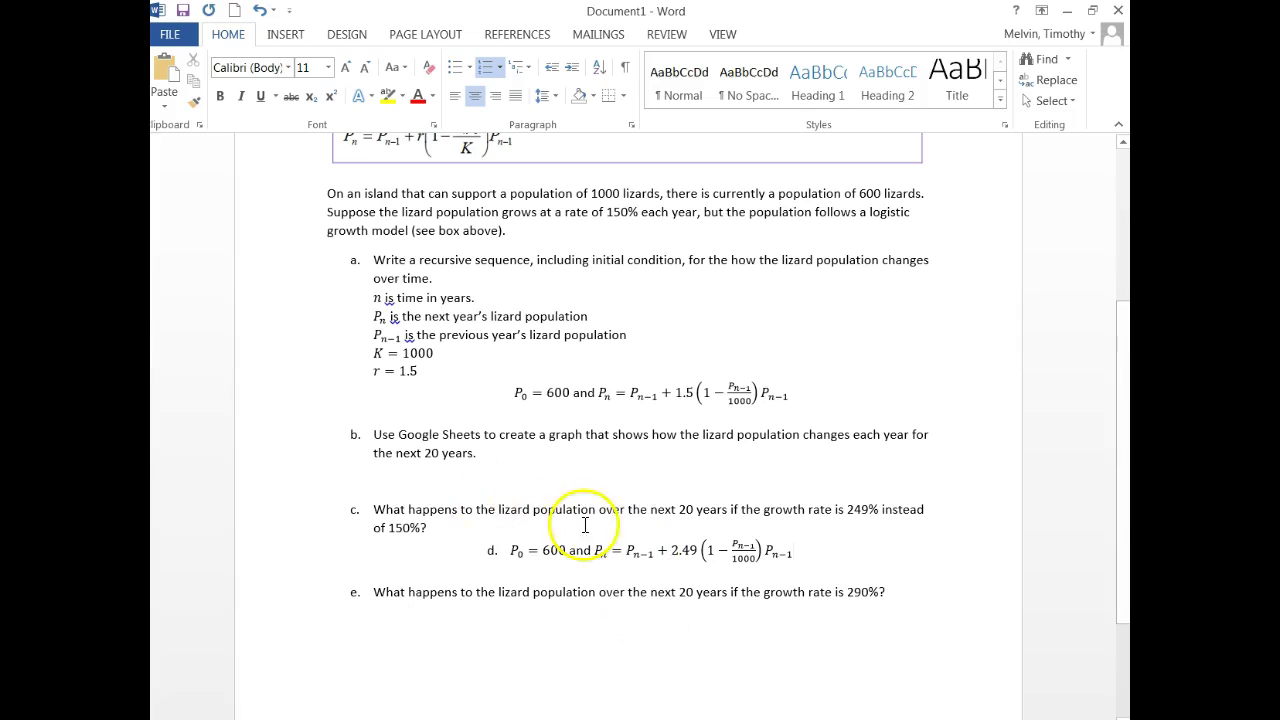
left_click(843, 545)
key("Return")
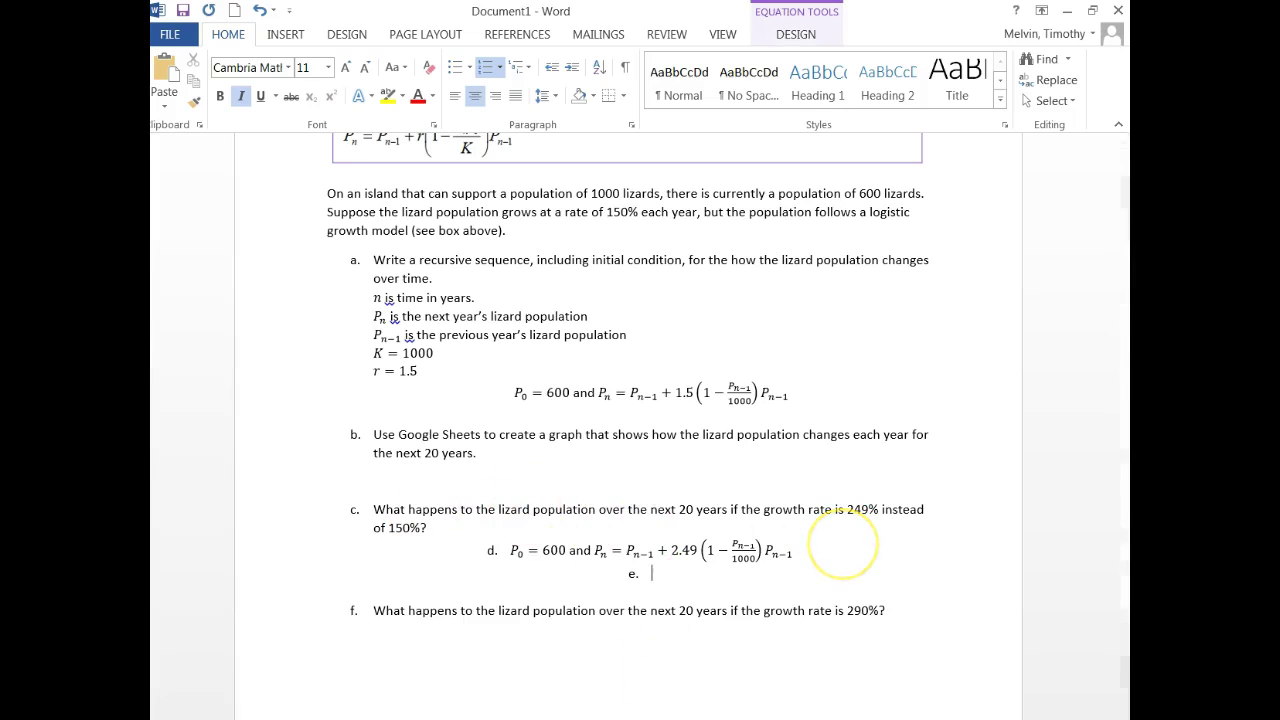
key("BackSpace")
type("The")
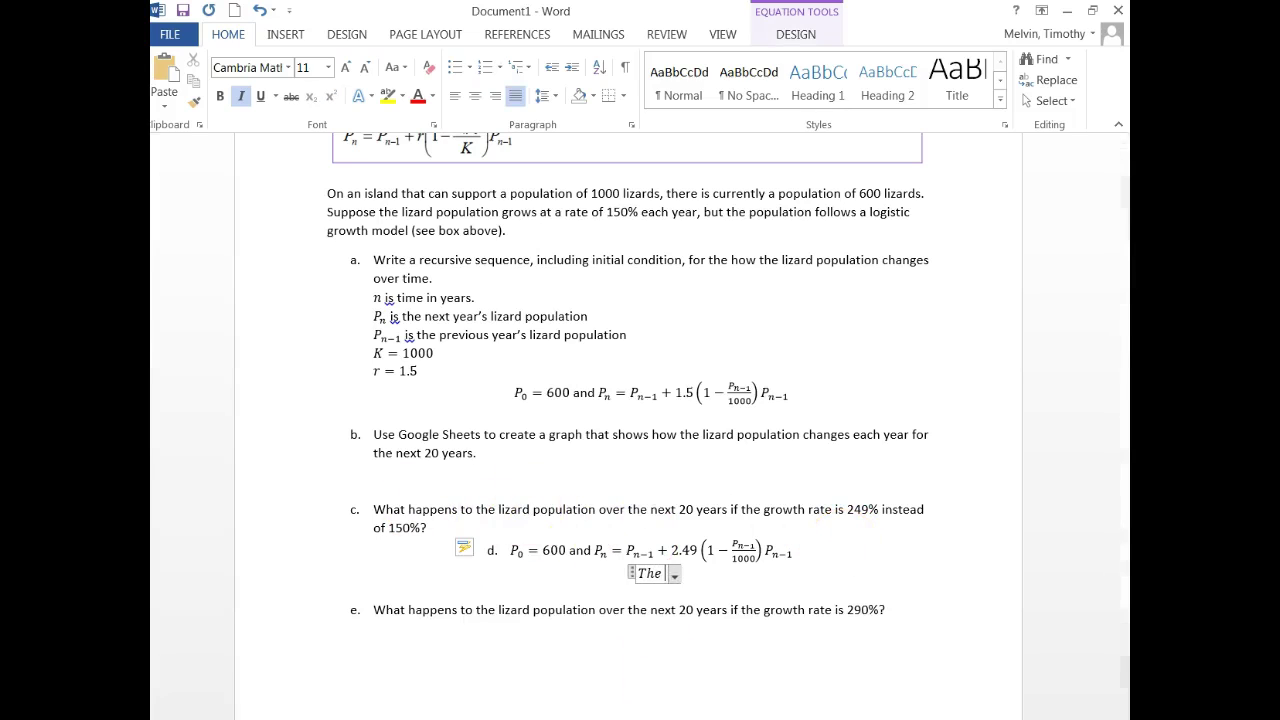
key("BackSpace")
key("BackSpace")
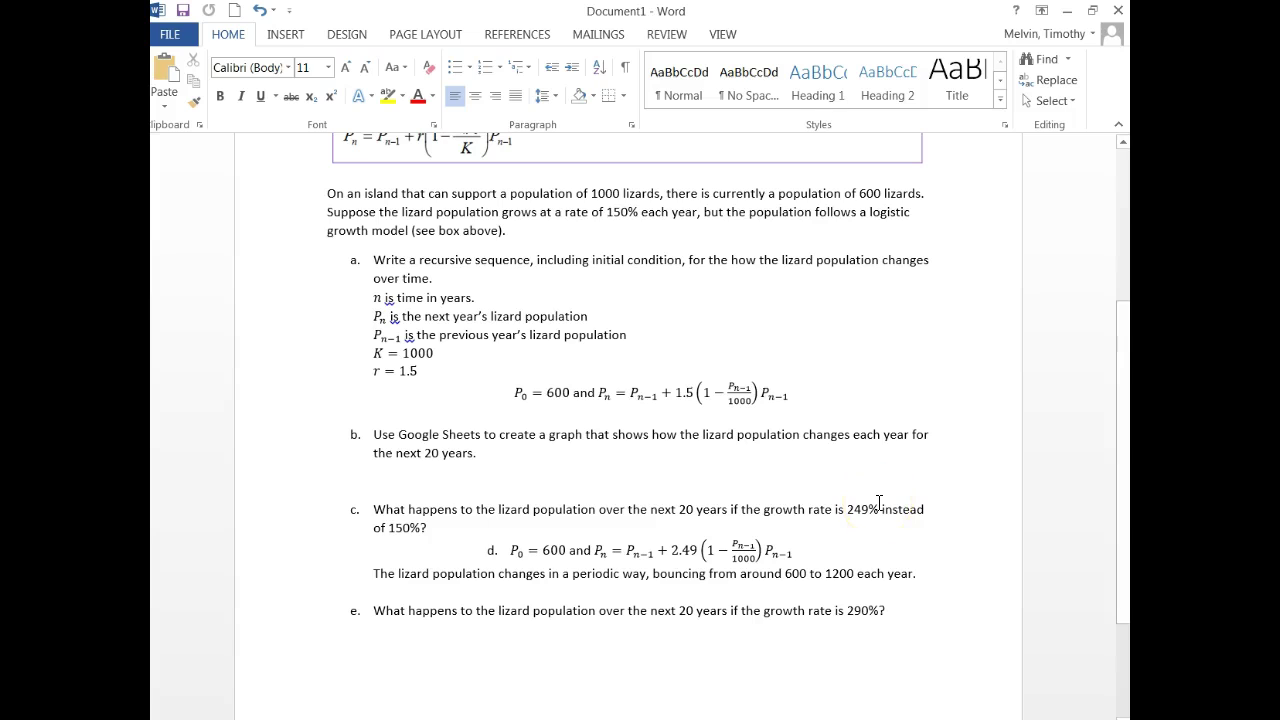
Switch from question e in Word to the Math 10 spreadsheet and change the B3 formula to =B2+2.9*(1-B2/1000)*B2.
scroll(700, 470, "down", 1)
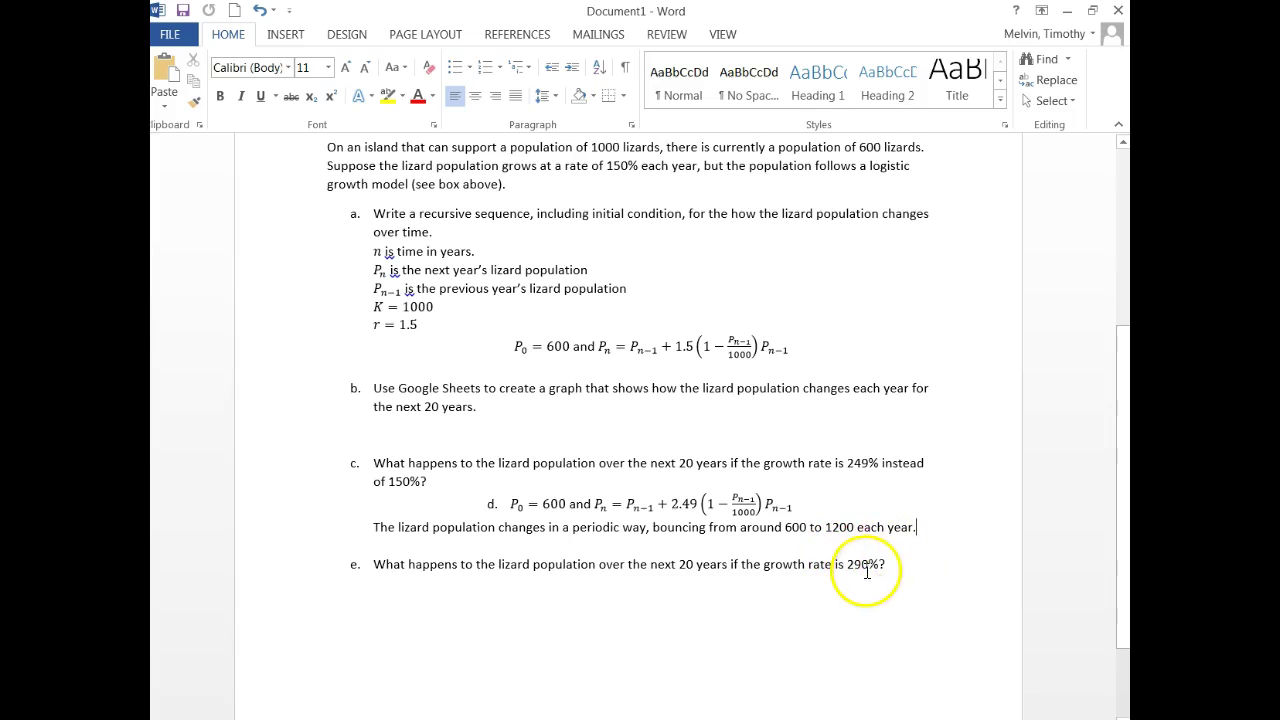
left_click_drag(886, 566, 836, 564)
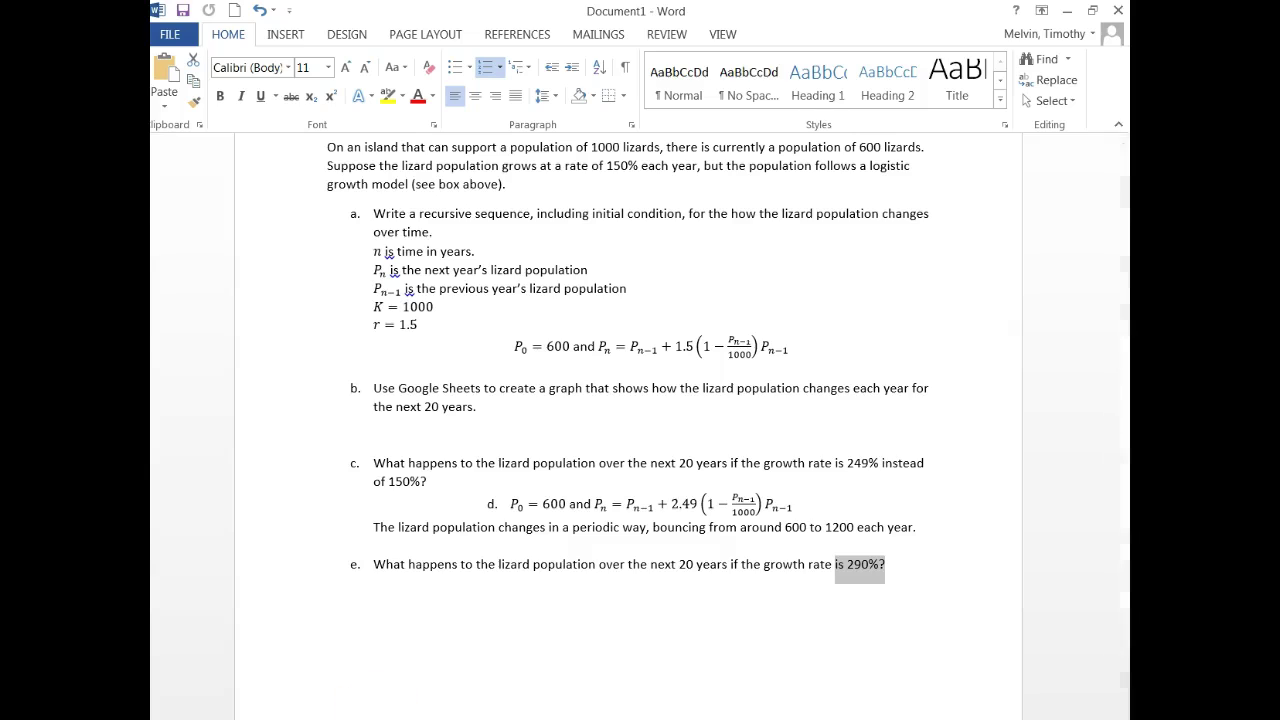
left_click(378, 719)
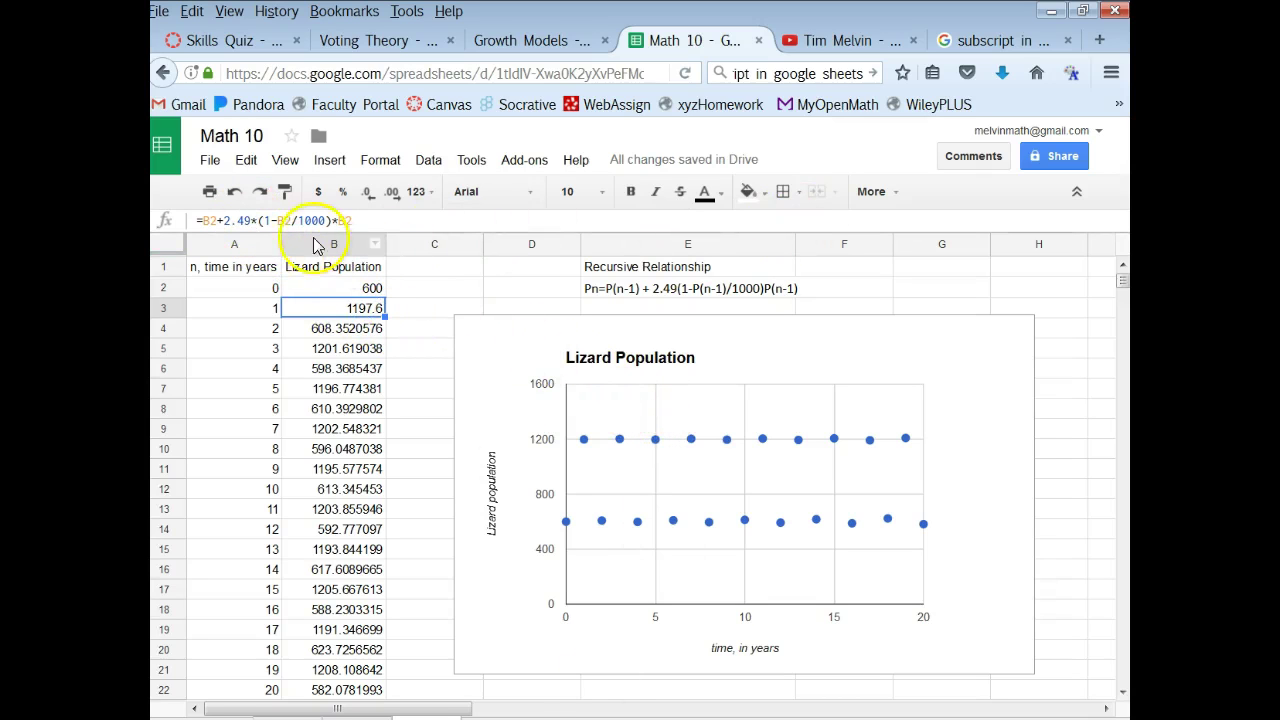
double_click(247, 220)
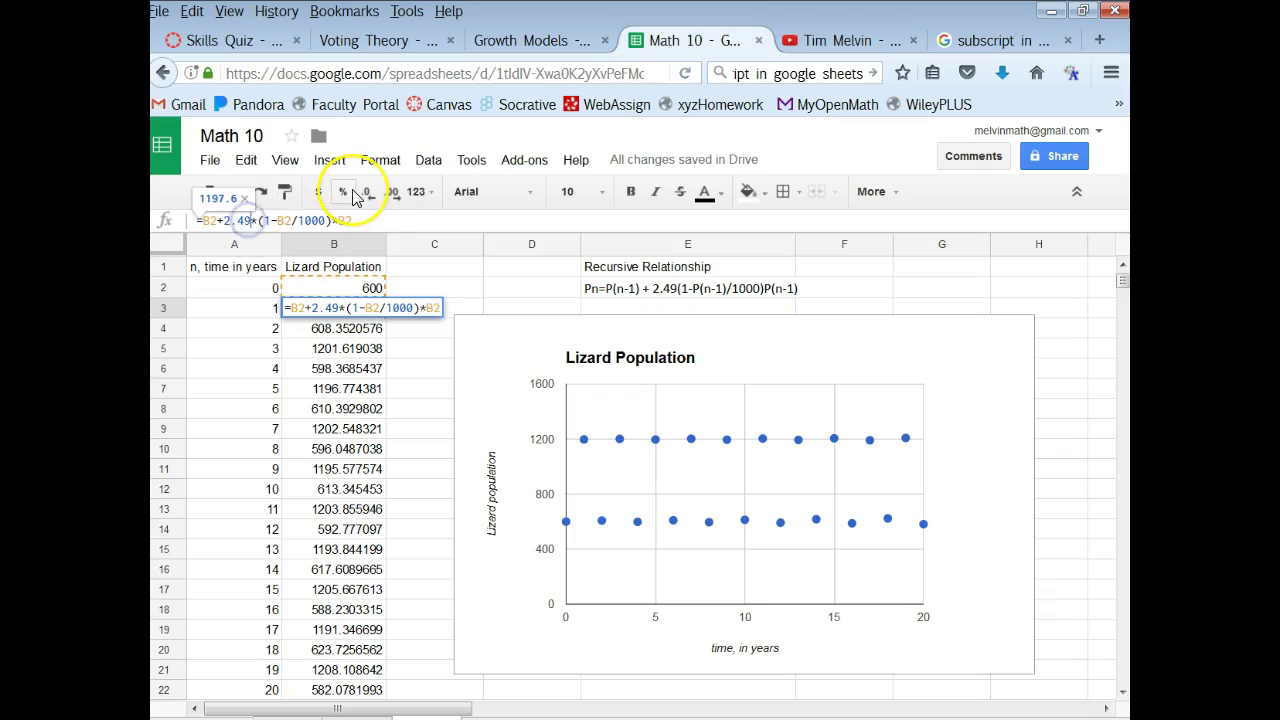
key("BackSpace")
type("9")
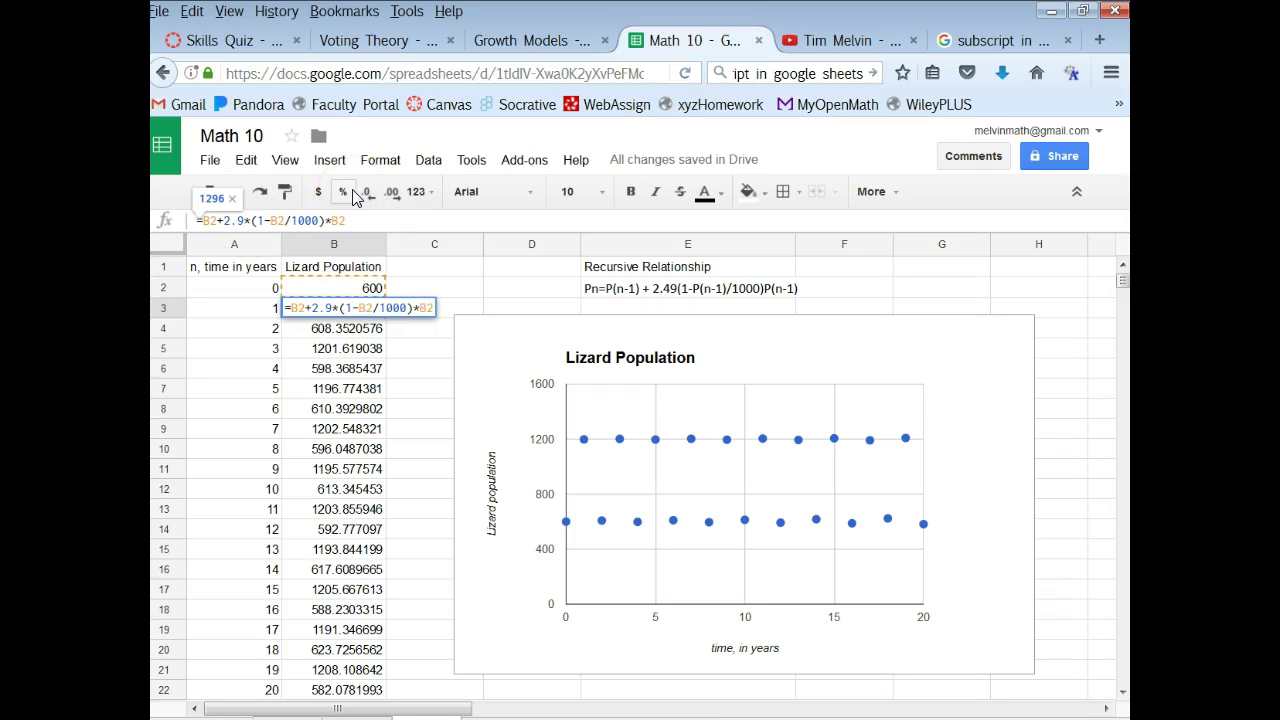
key("Return")
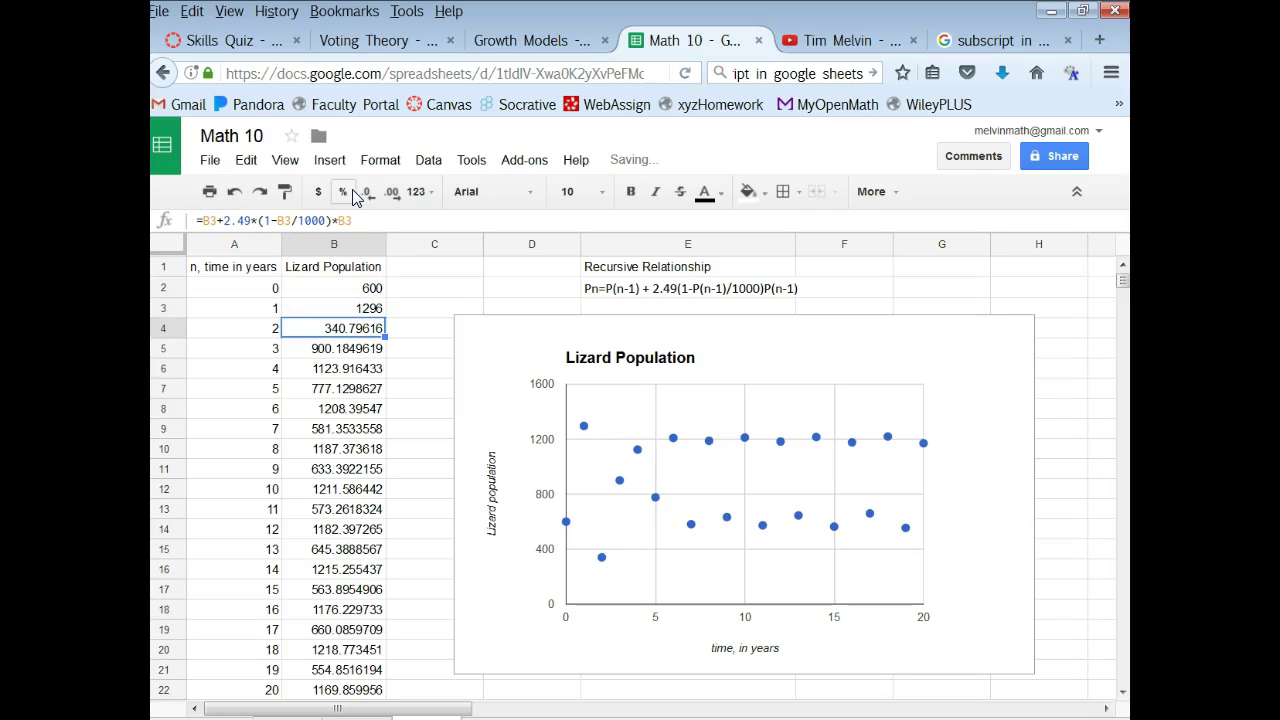
Fill the B3 population formula down through B22, and inspect the population cells B2, B6 and B8.
left_click(345, 311)
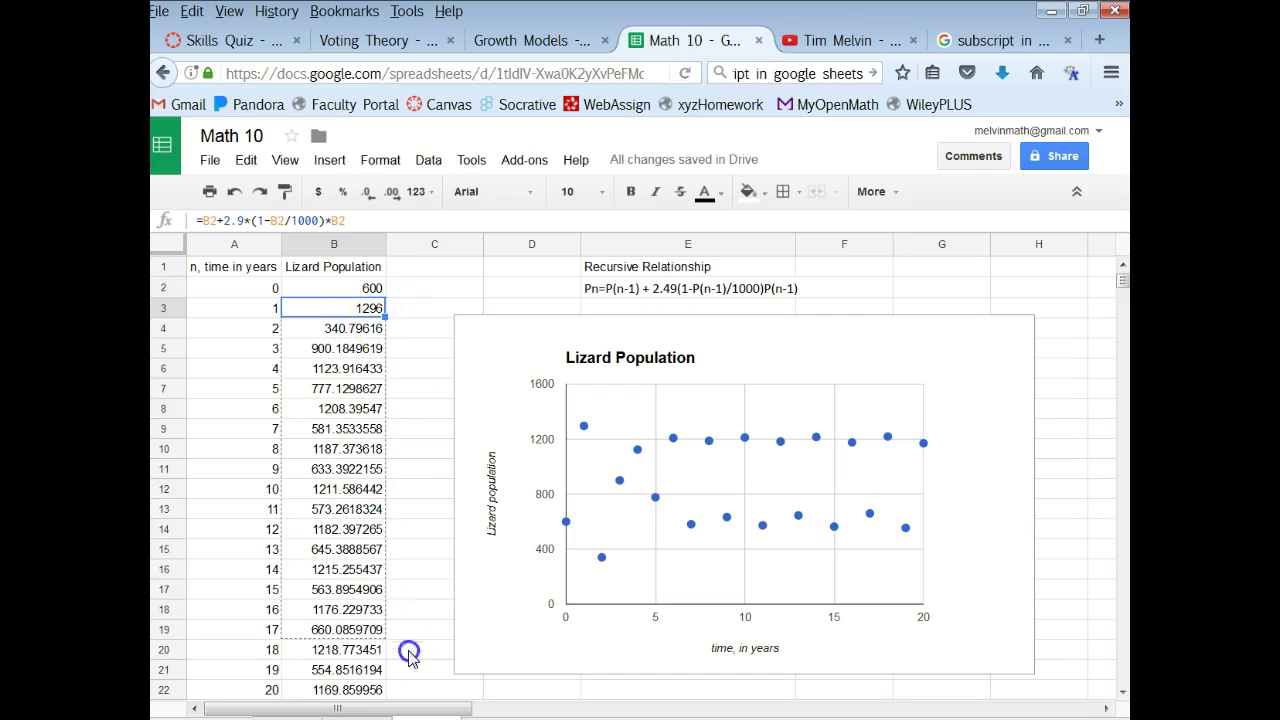
left_click_drag(369, 697, 370, 698)
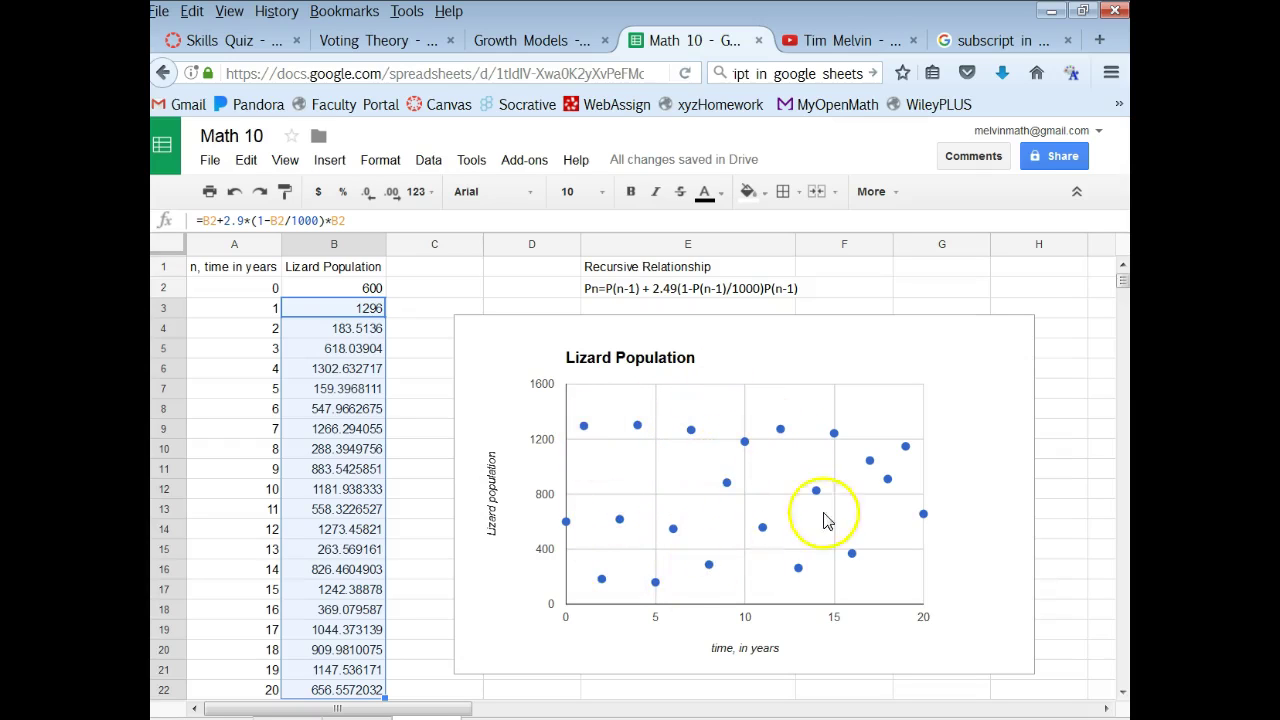
left_click(360, 289)
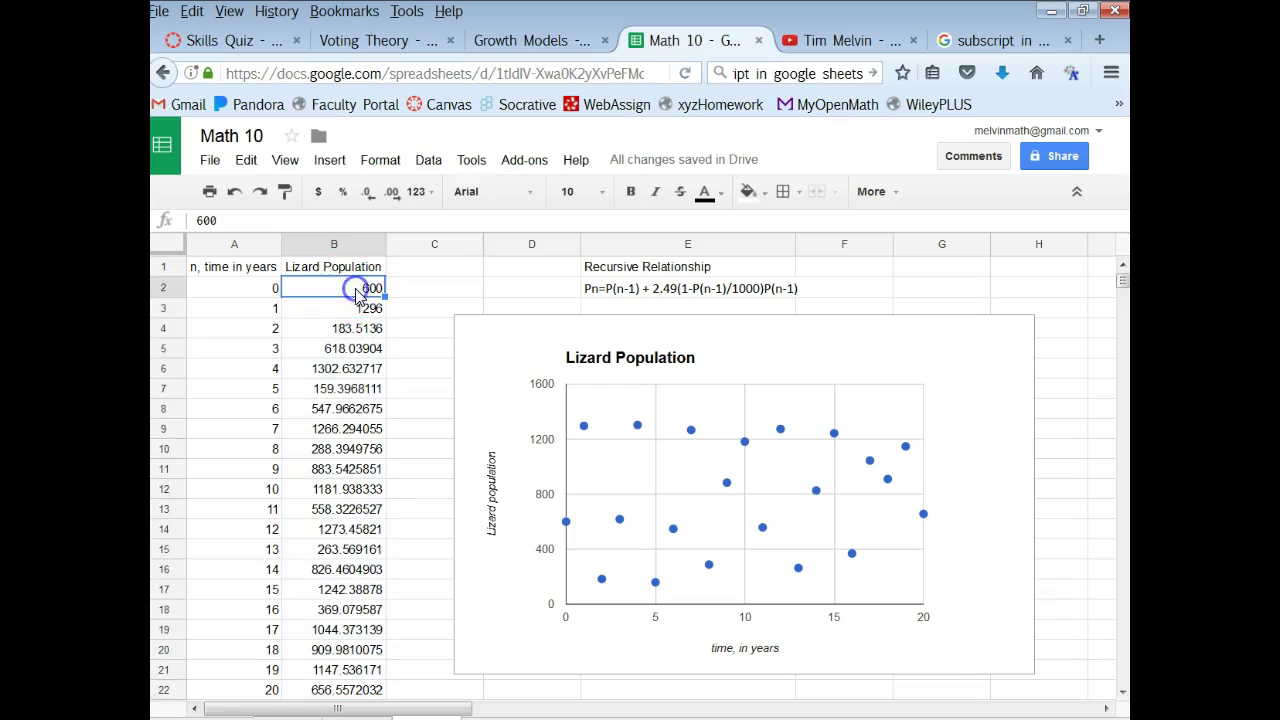
left_click(334, 370)
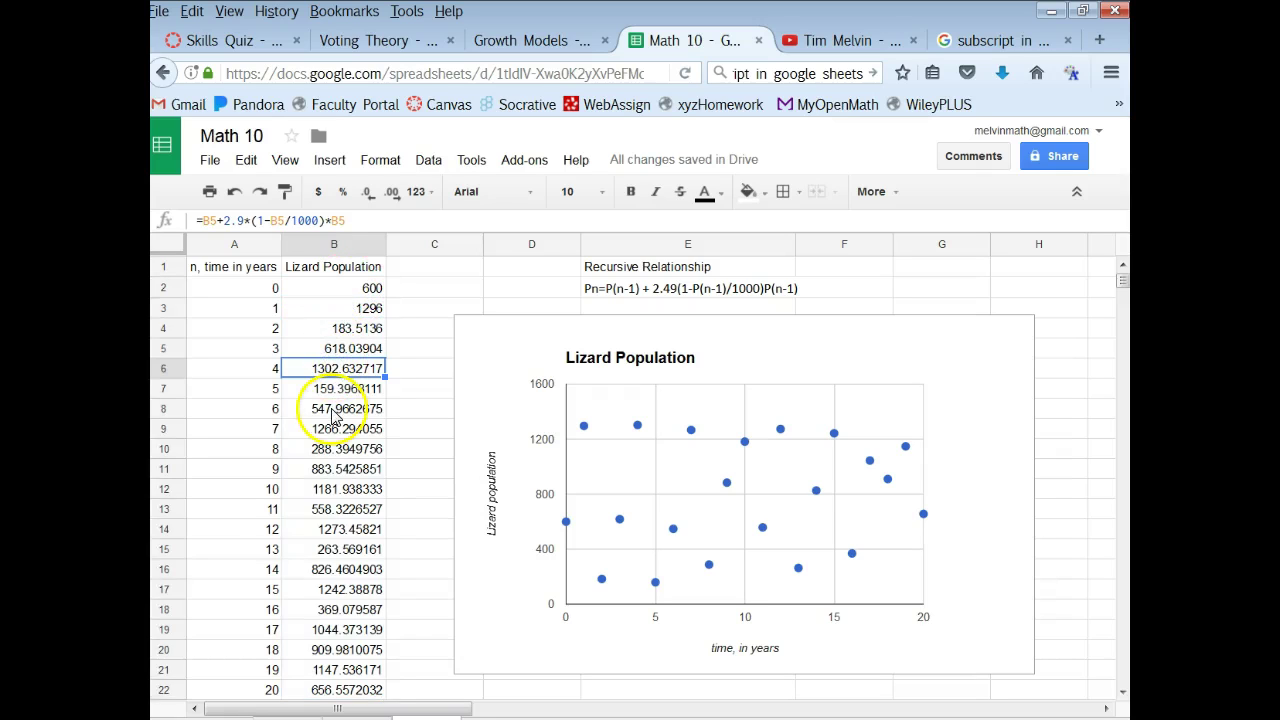
left_click(334, 410)
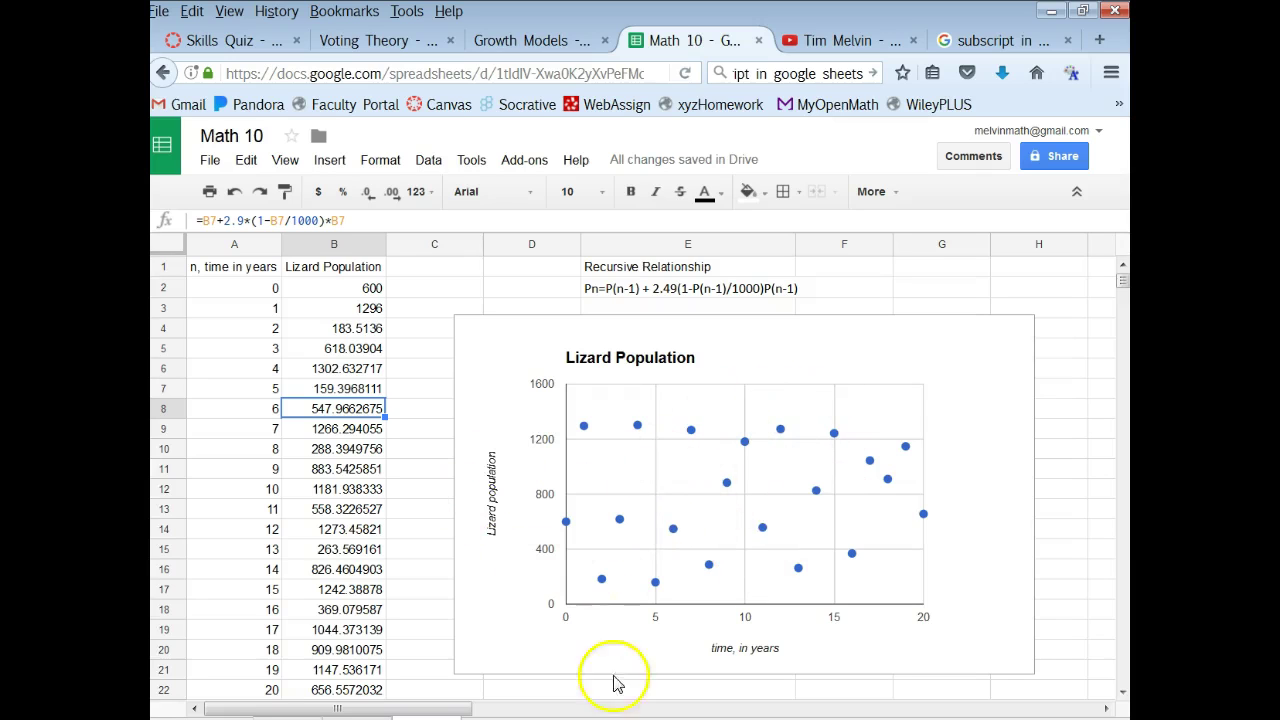
Switch to Word and add the unnumbered answer "Chaos!" on a new line below question e.
key("alt+Tab")
left_click(924, 557)
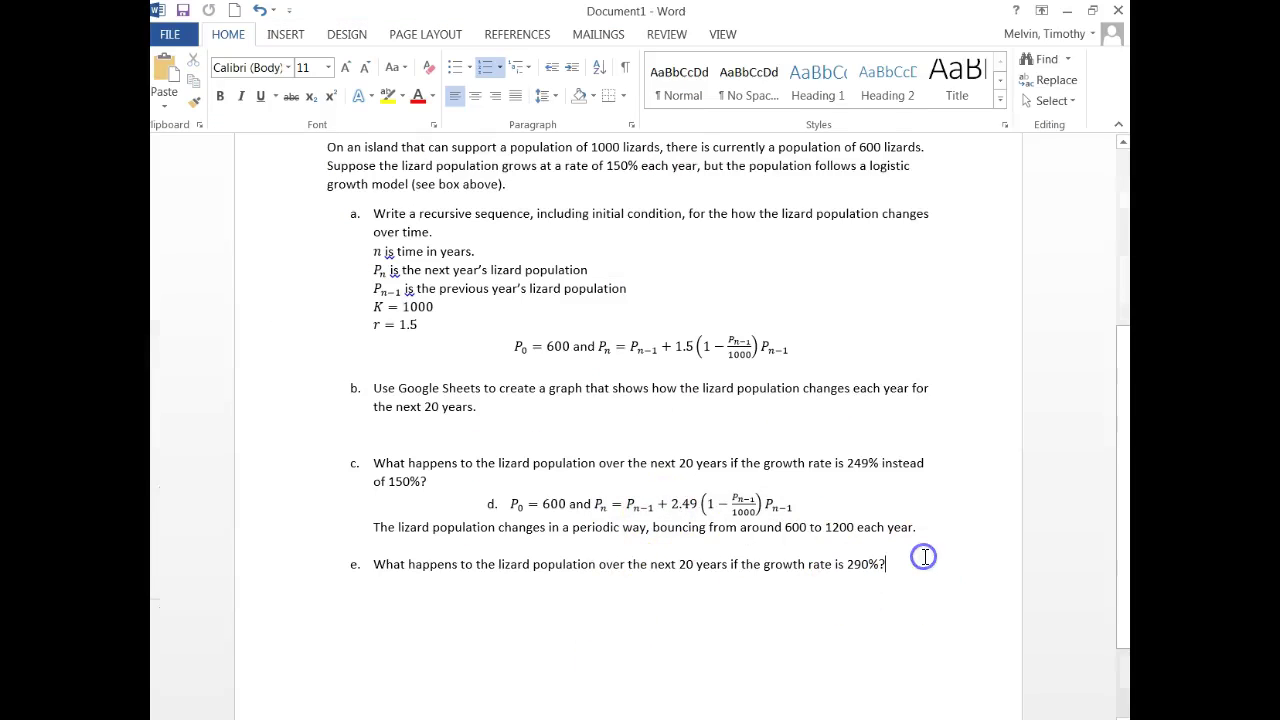
key("Return")
key("BackSpace")
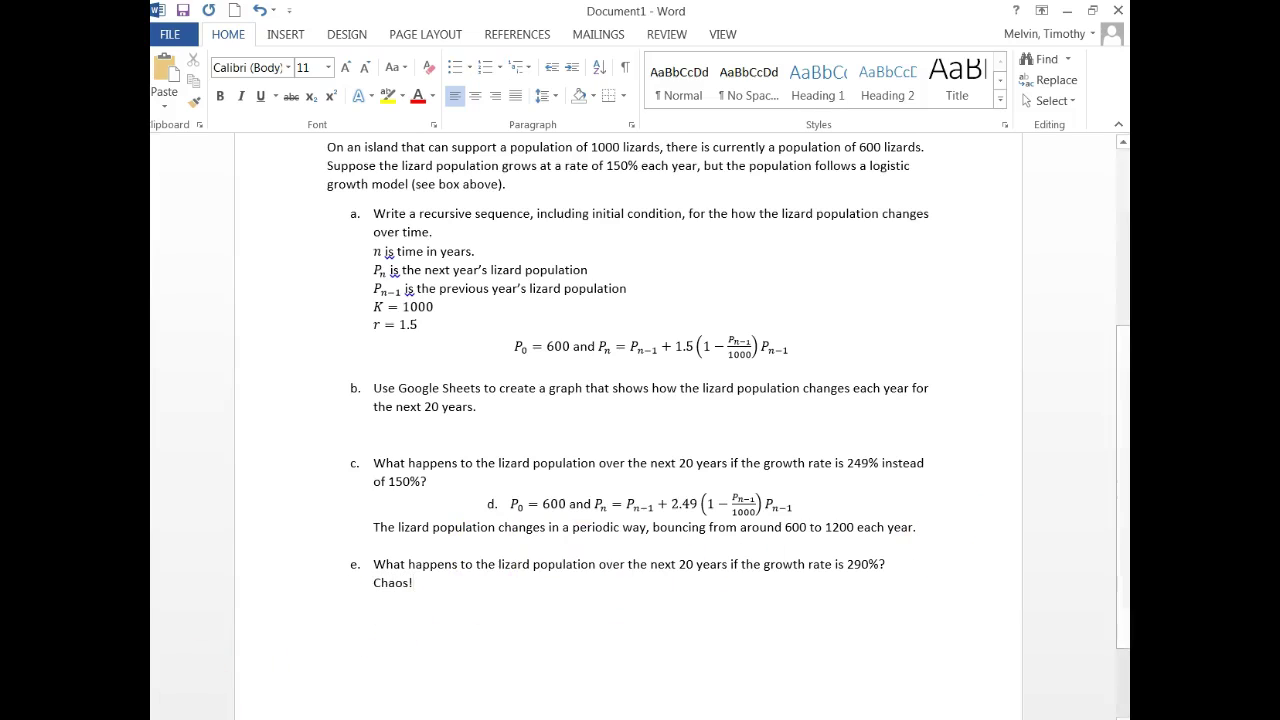
Switch to the Math 10 spreadsheet in Google Sheets and select the population formula in B3.
key("alt+Tab")
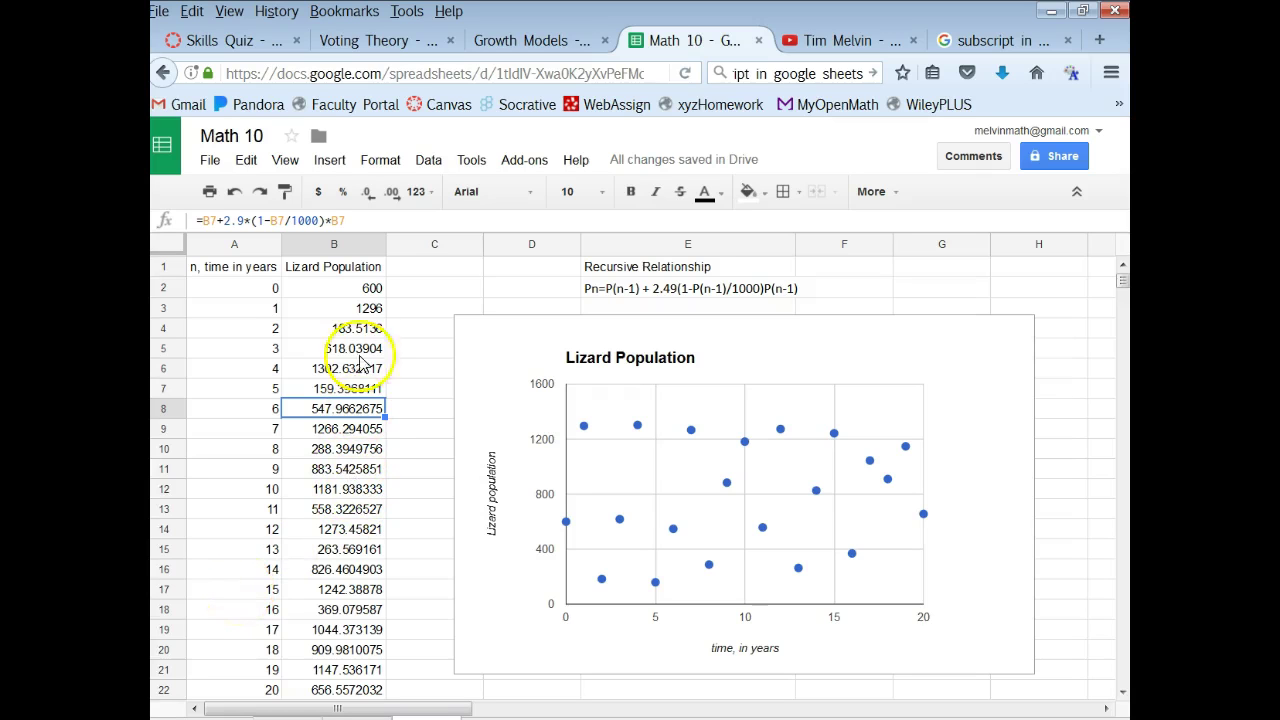
left_click(323, 309)
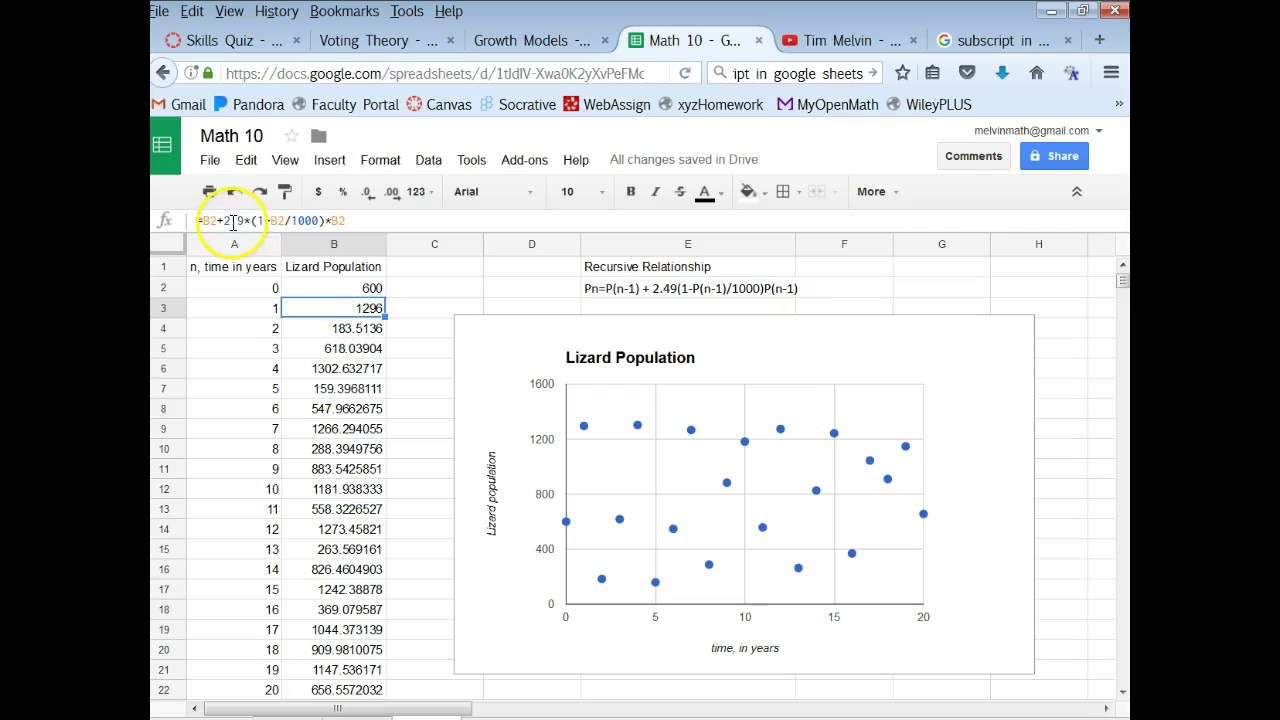